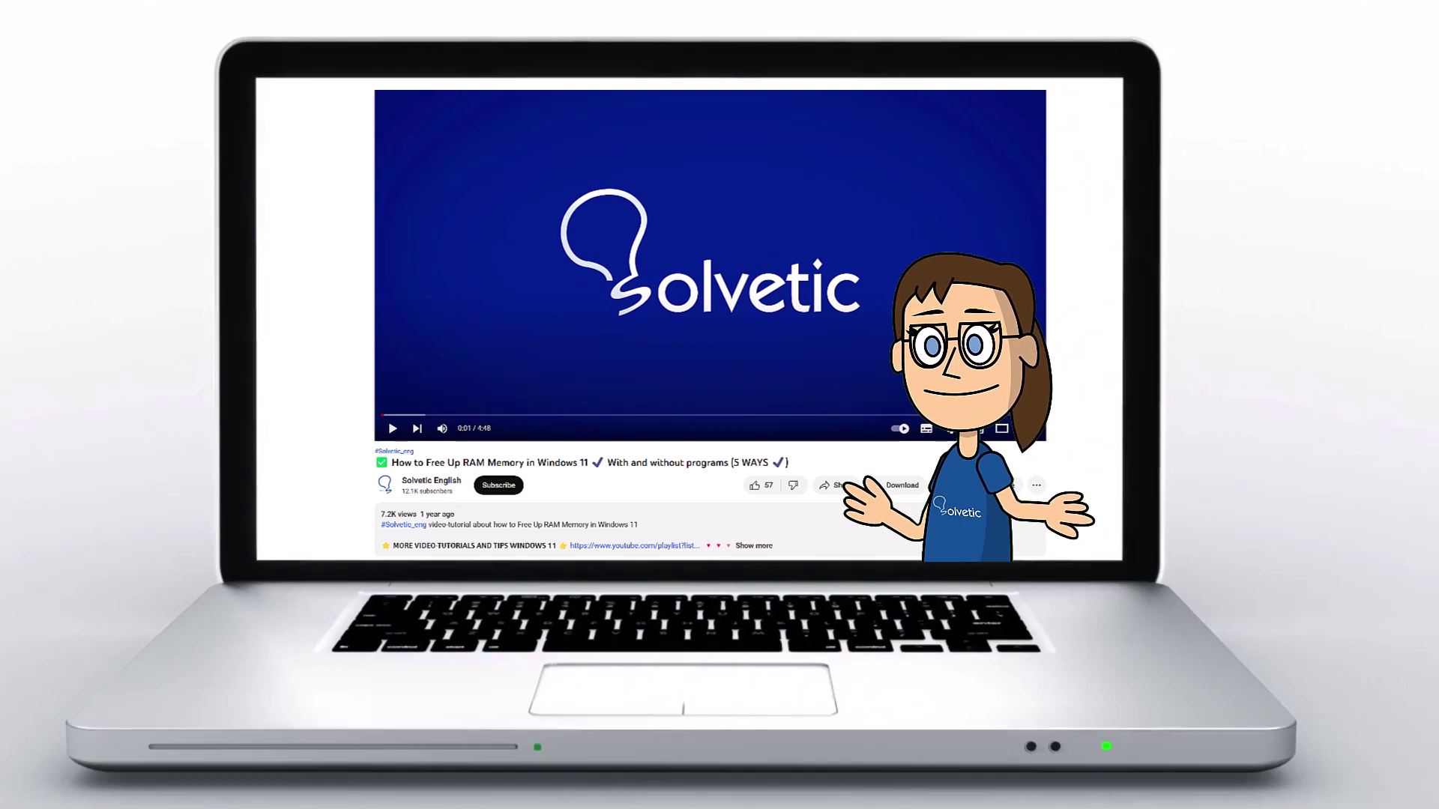
- Expand the YouTube tutorial's full description with Show more
left_click(759, 546)
scroll(708, 326, "down", 2)
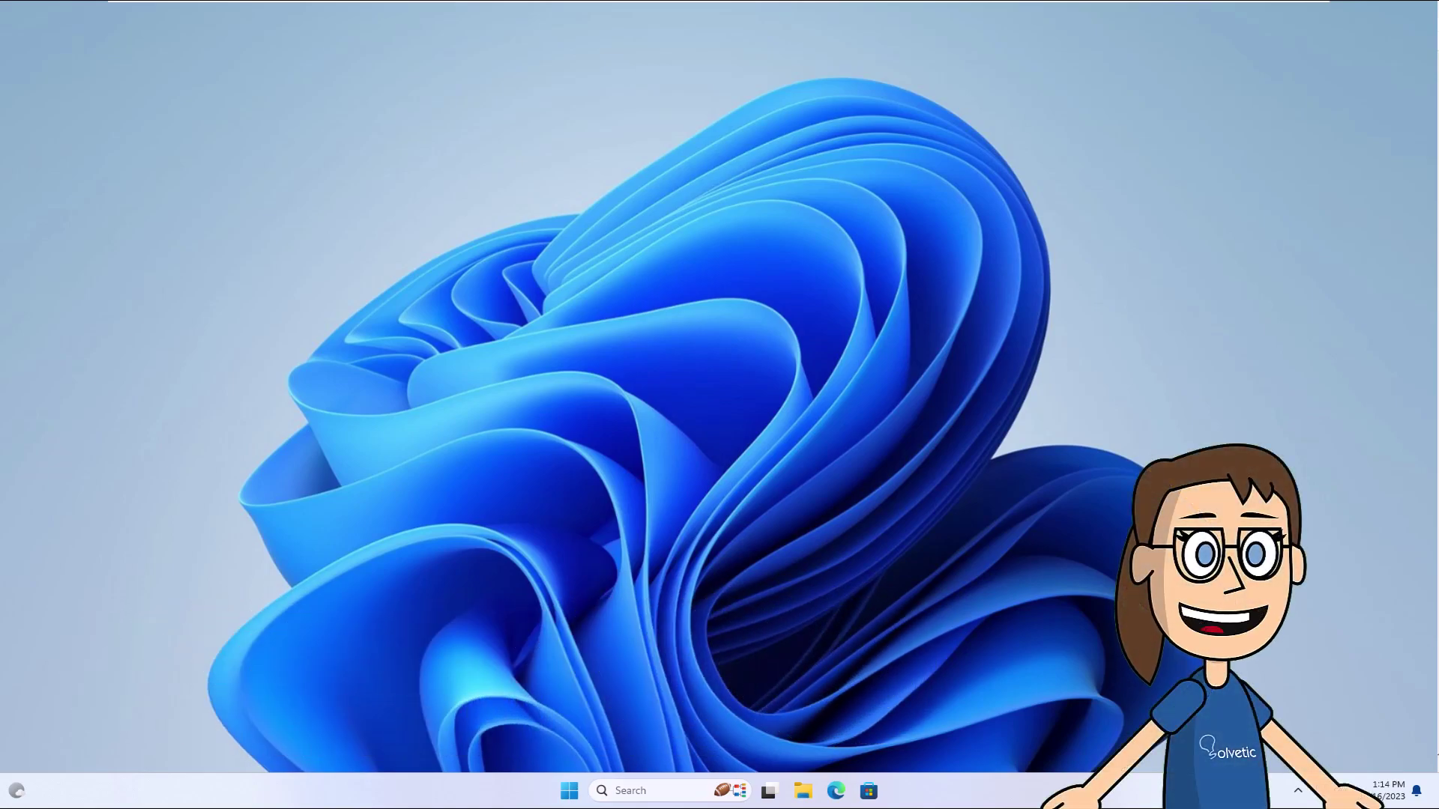
- Search the taskbar for msconfig and launch System Configuration
left_click(648, 790)
type("msc")
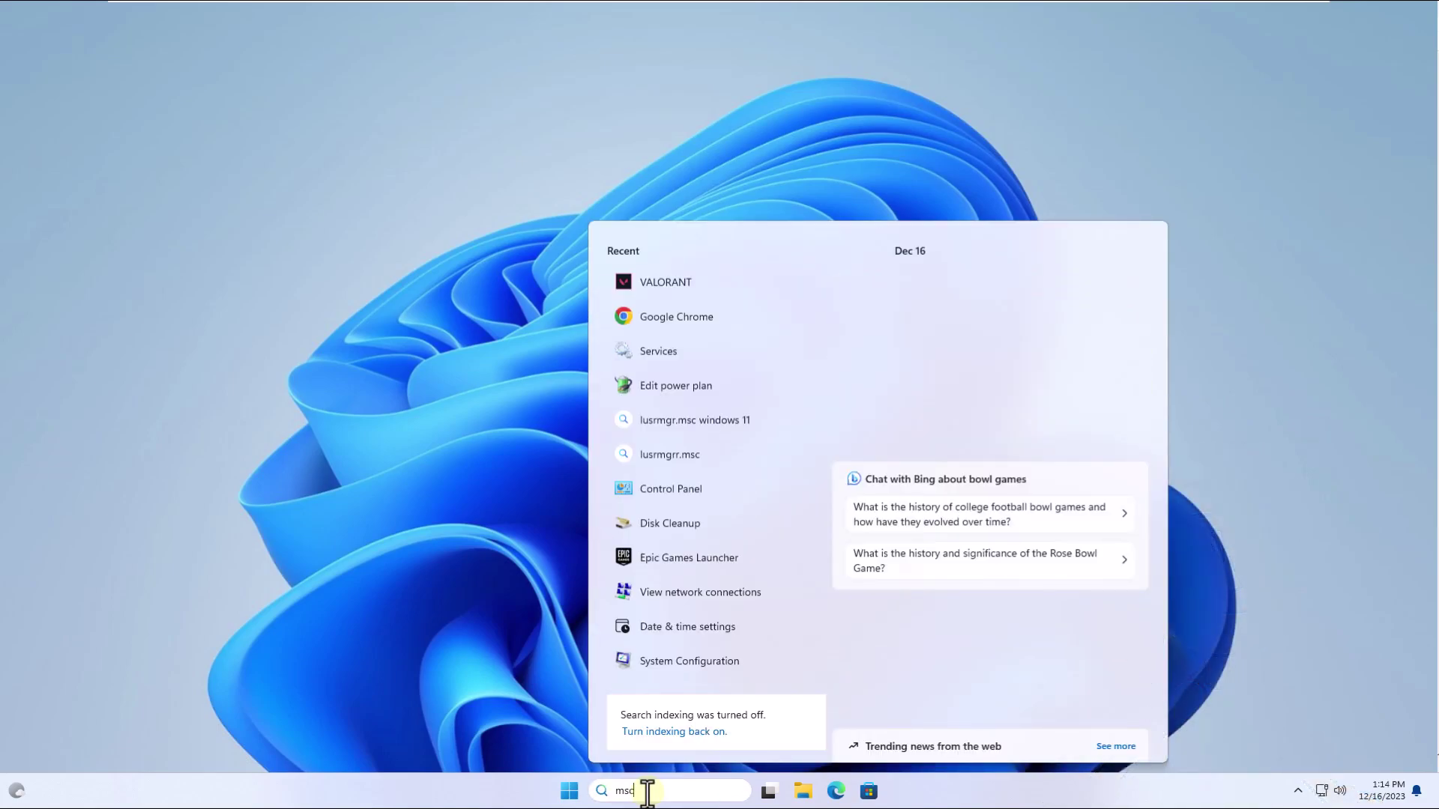
type("onfig")
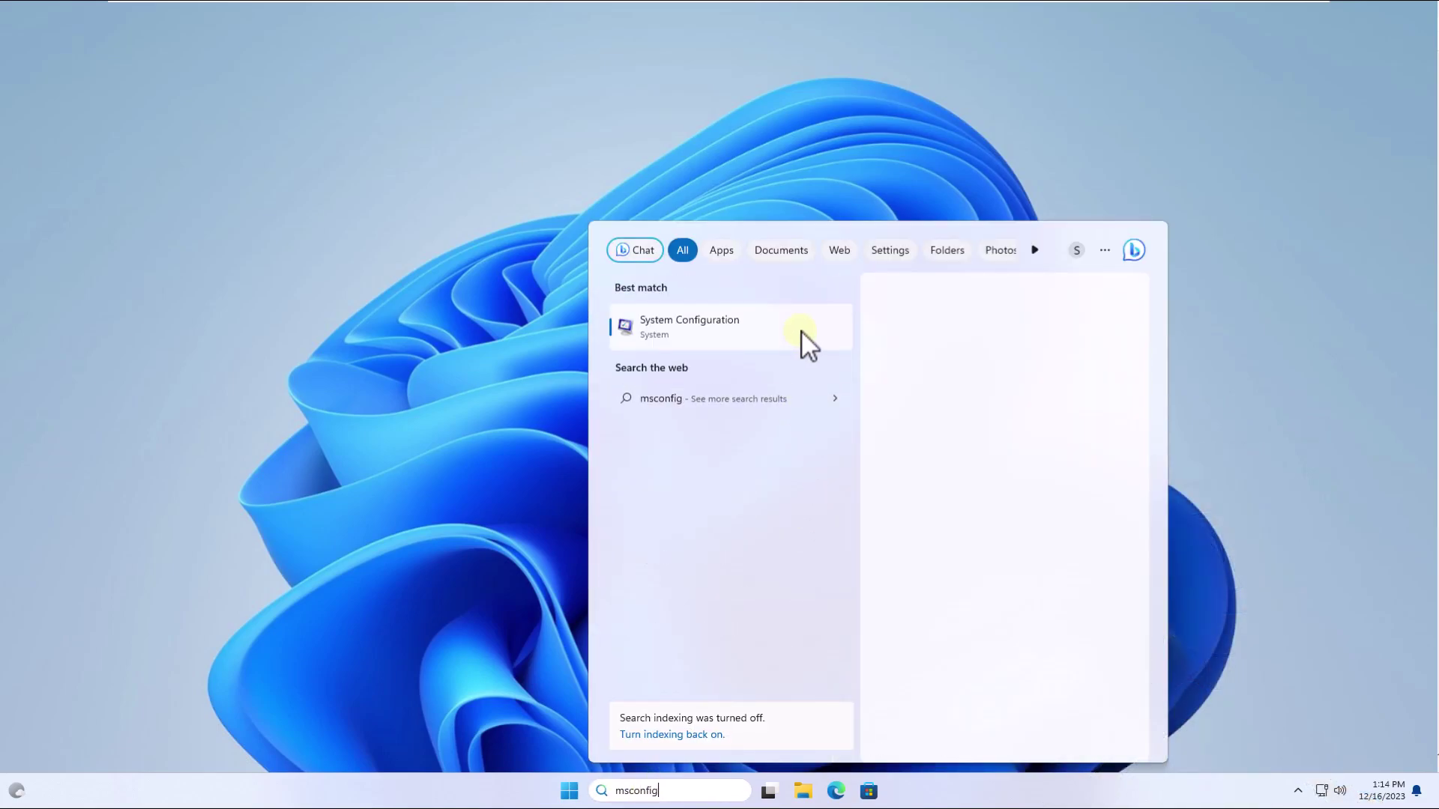
left_click(799, 333)
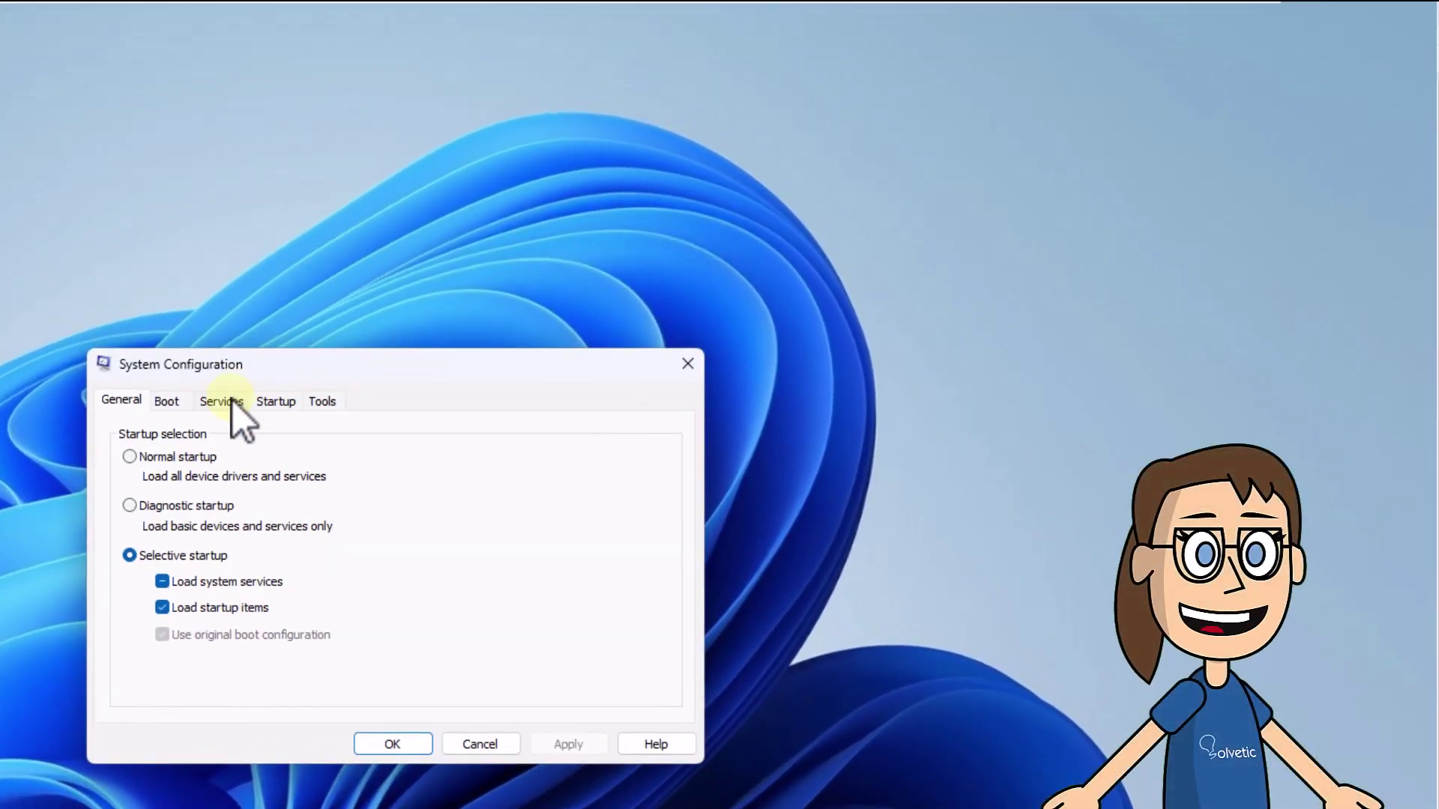
- Uncheck the Riot Games vgc service on the Services tab and apply the change
left_click(221, 402)
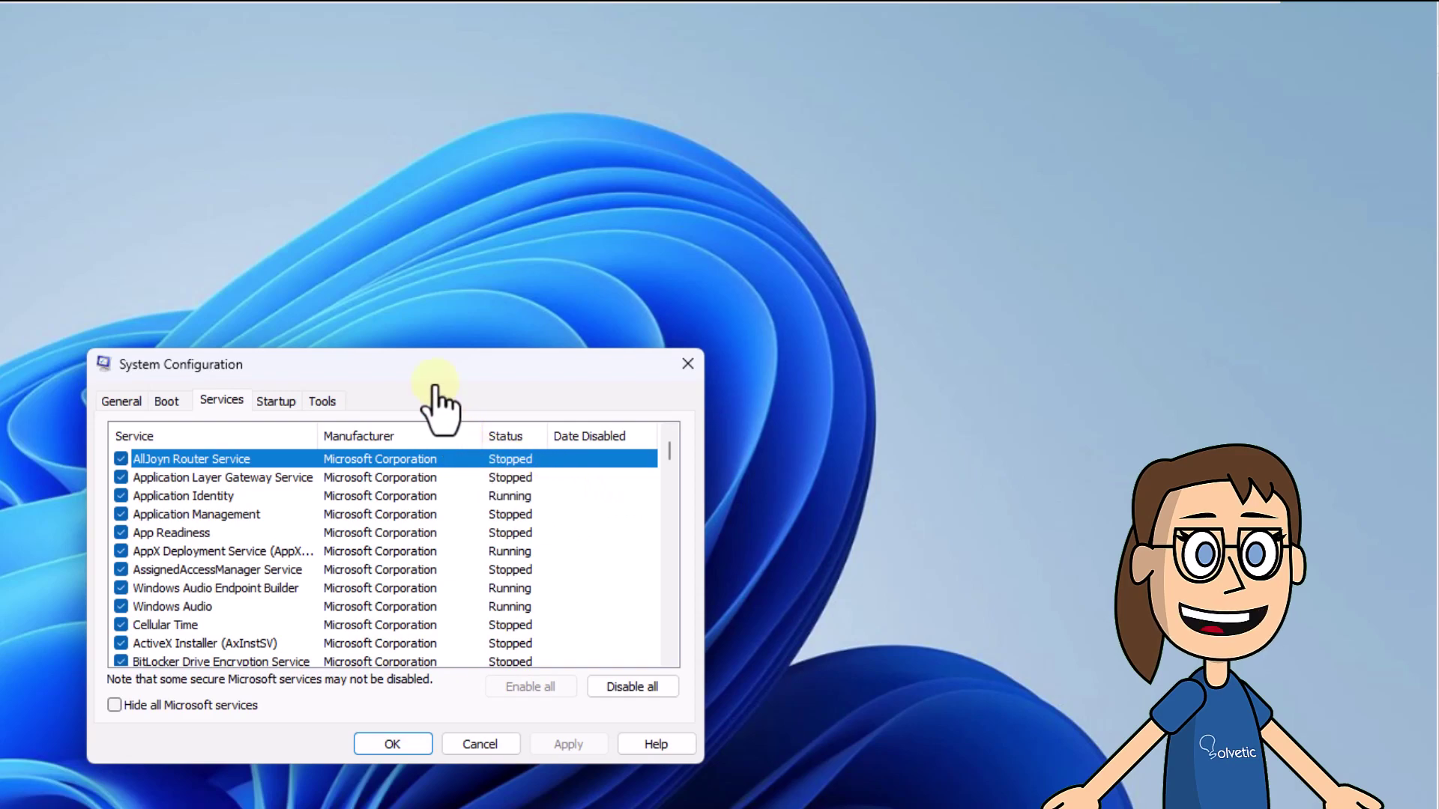
scroll(395, 579, "down", 2)
scroll(396, 580, "down", 3)
scroll(400, 583, "down", 3)
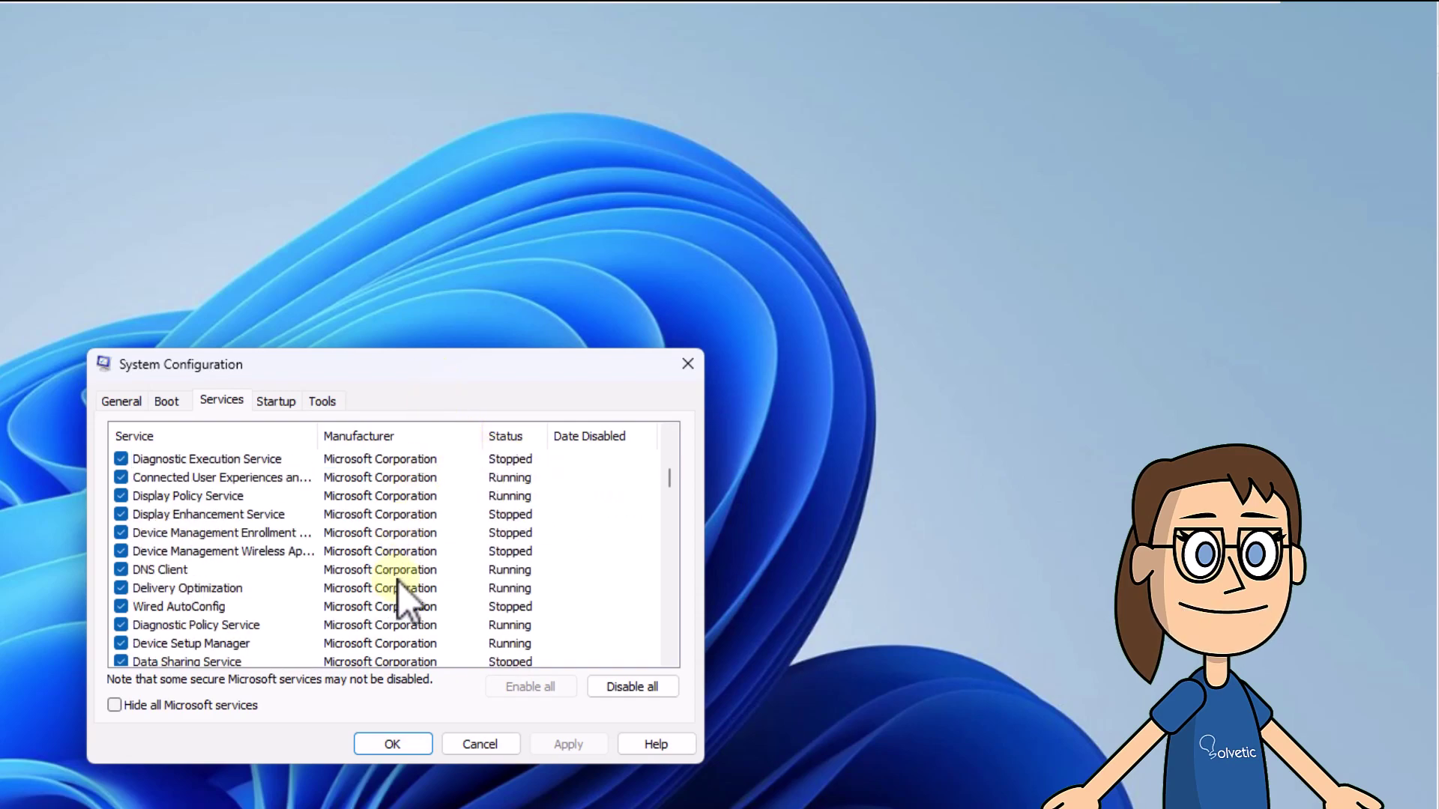
scroll(402, 586, "down", 3)
scroll(401, 586, "down", 1)
mouse_move(671, 519)
left_mouse_down()
mouse_move(672, 646)
mouse_move(670, 583)
left_mouse_up()
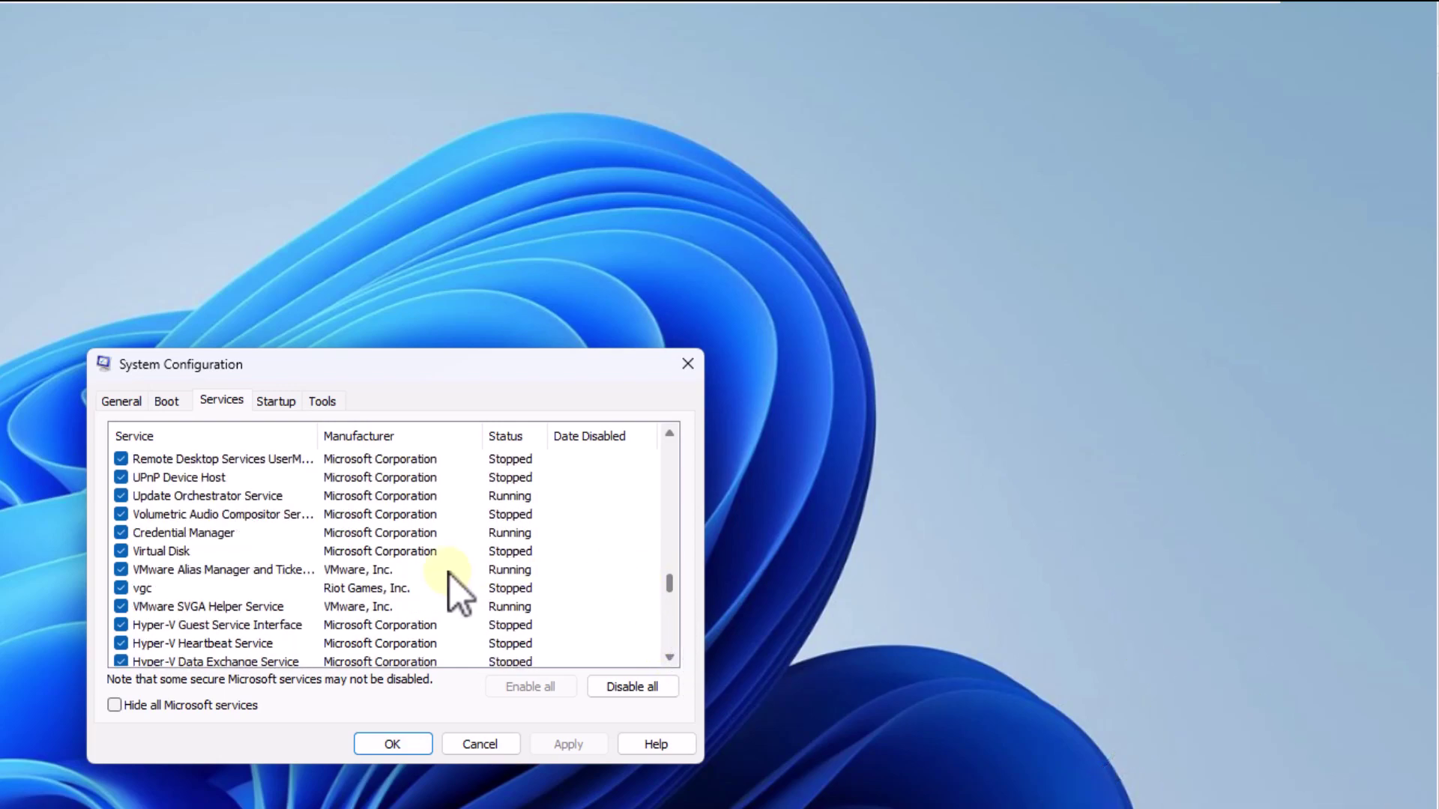
left_click(286, 586)
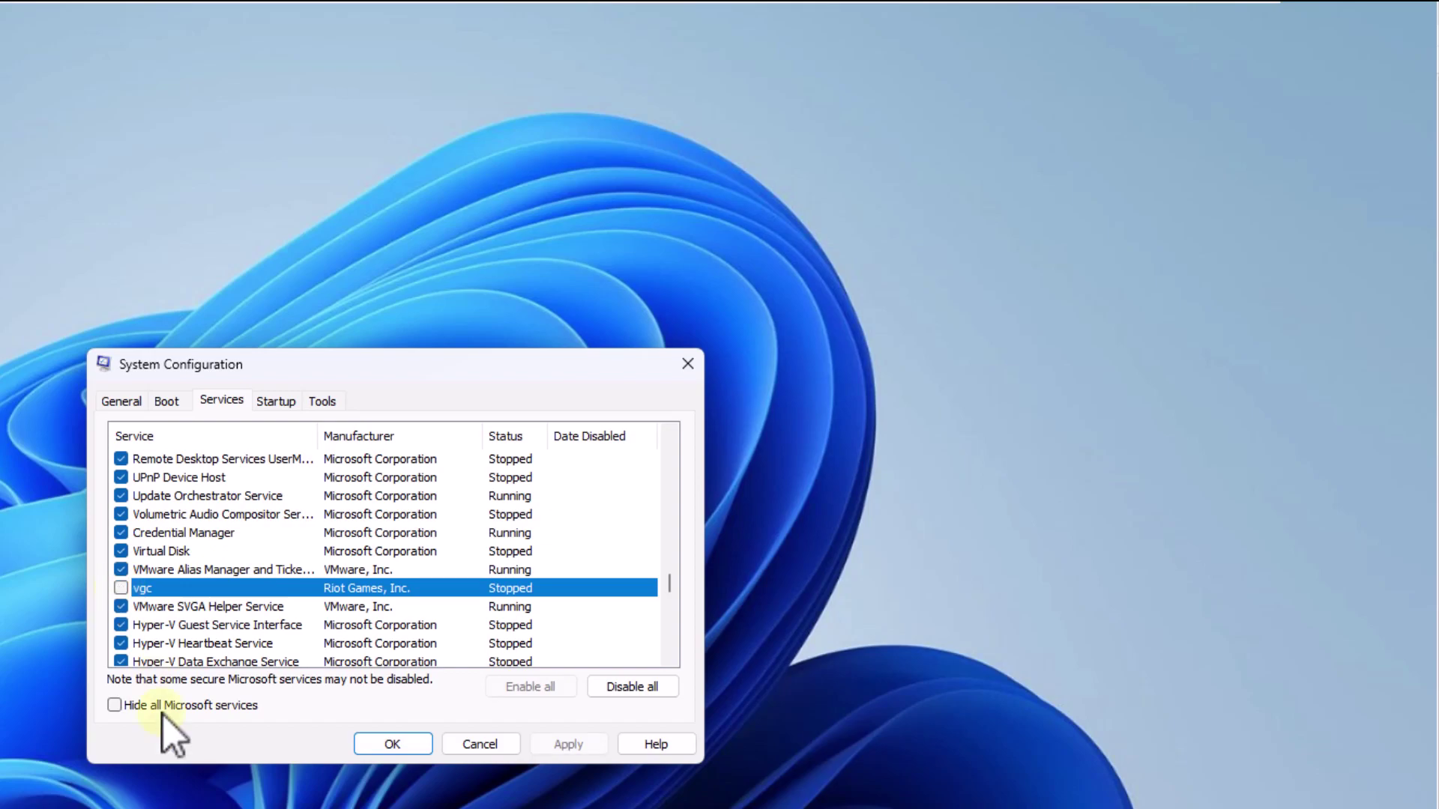
left_click(563, 744)
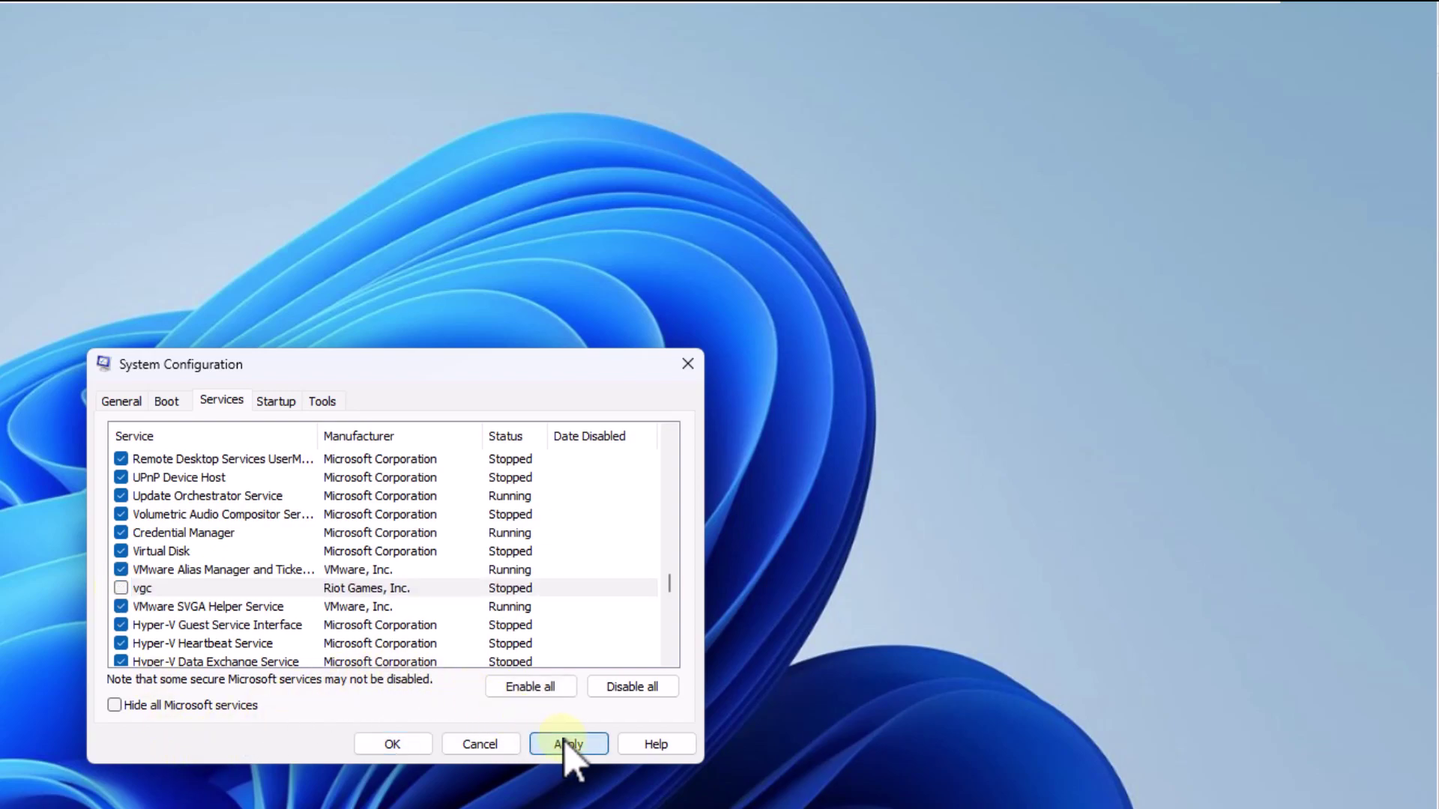
- Confirm the System Configuration changes with OK and restart Windows
left_click(393, 745)
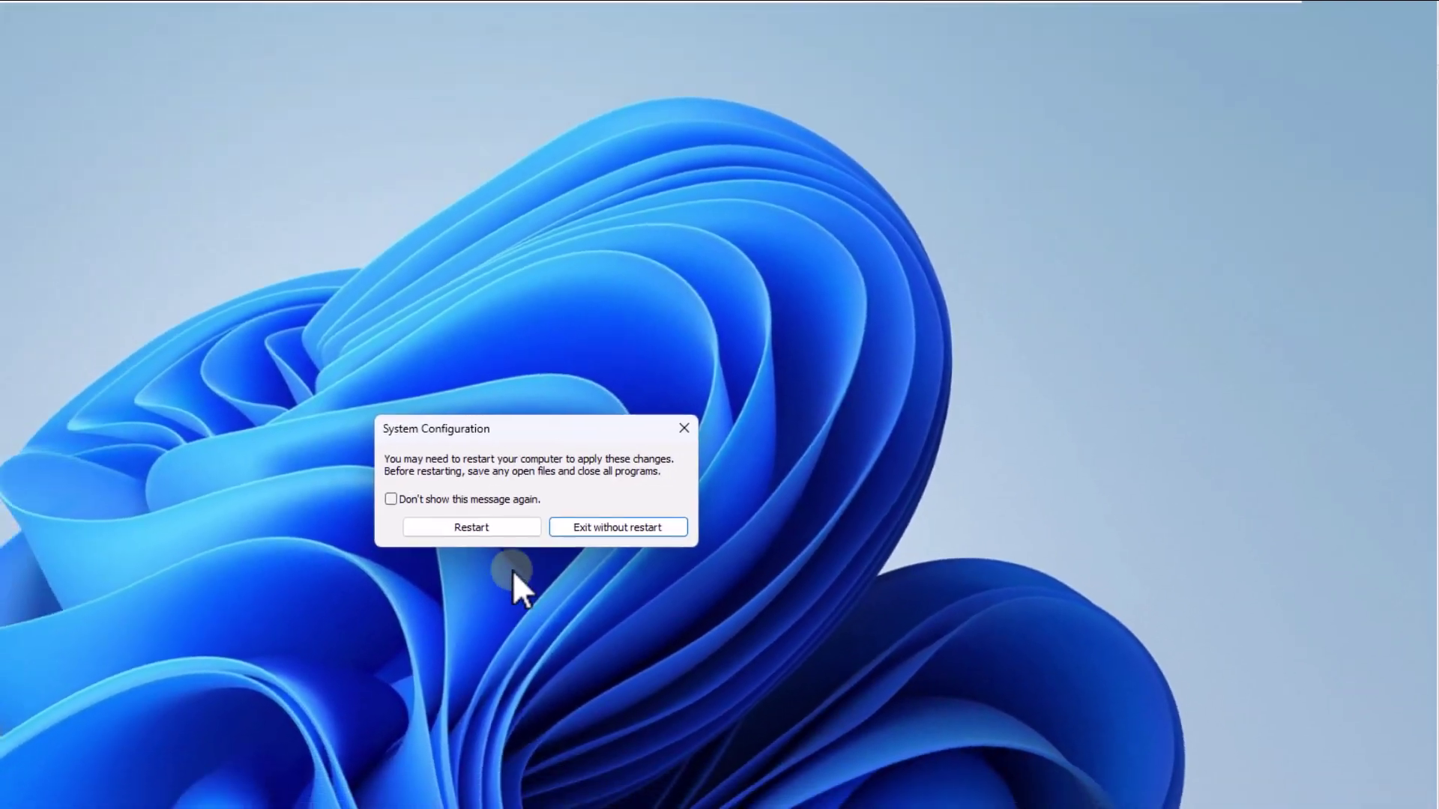
left_click(682, 419)
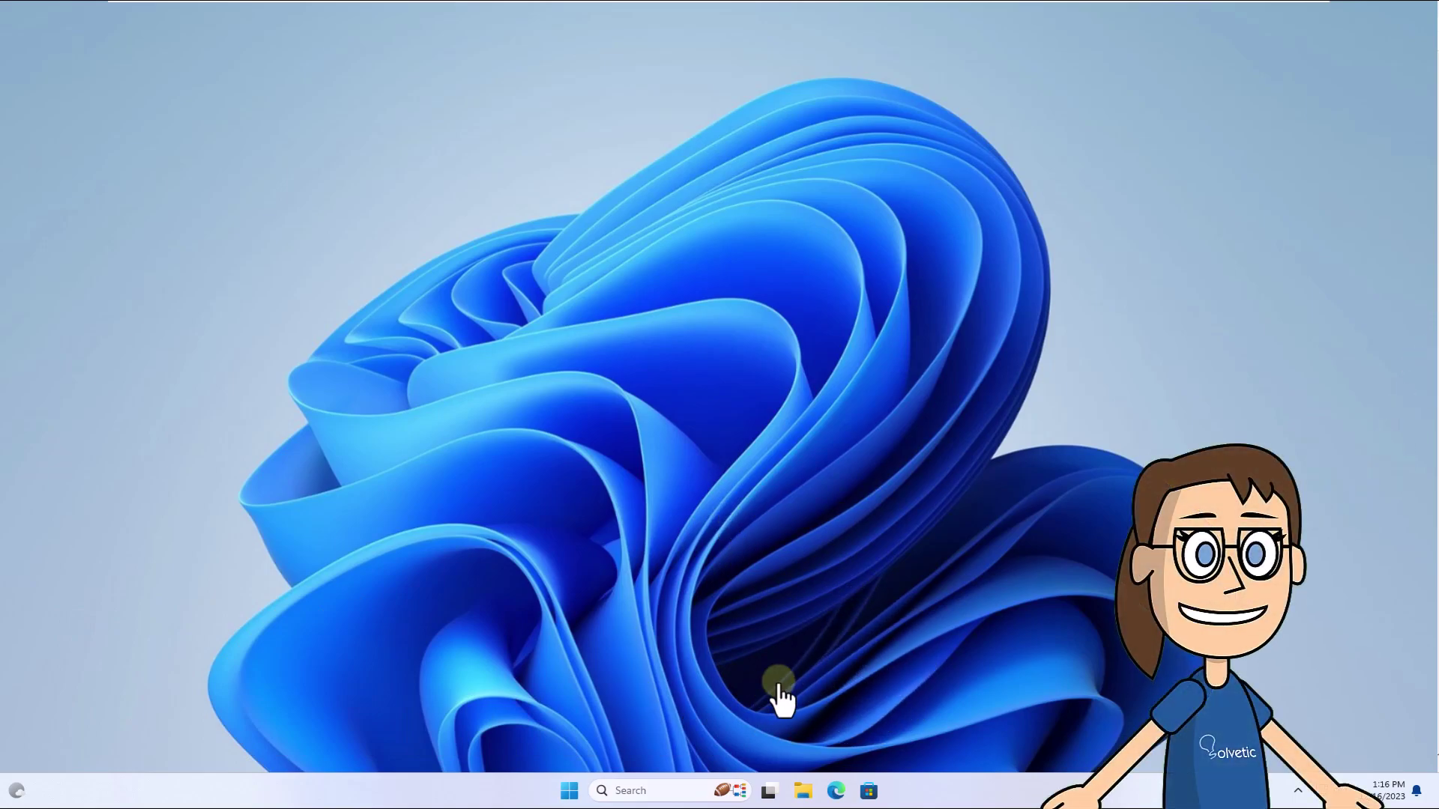
- Search the taskbar for 'control' and launch Control Panel
left_click(663, 790)
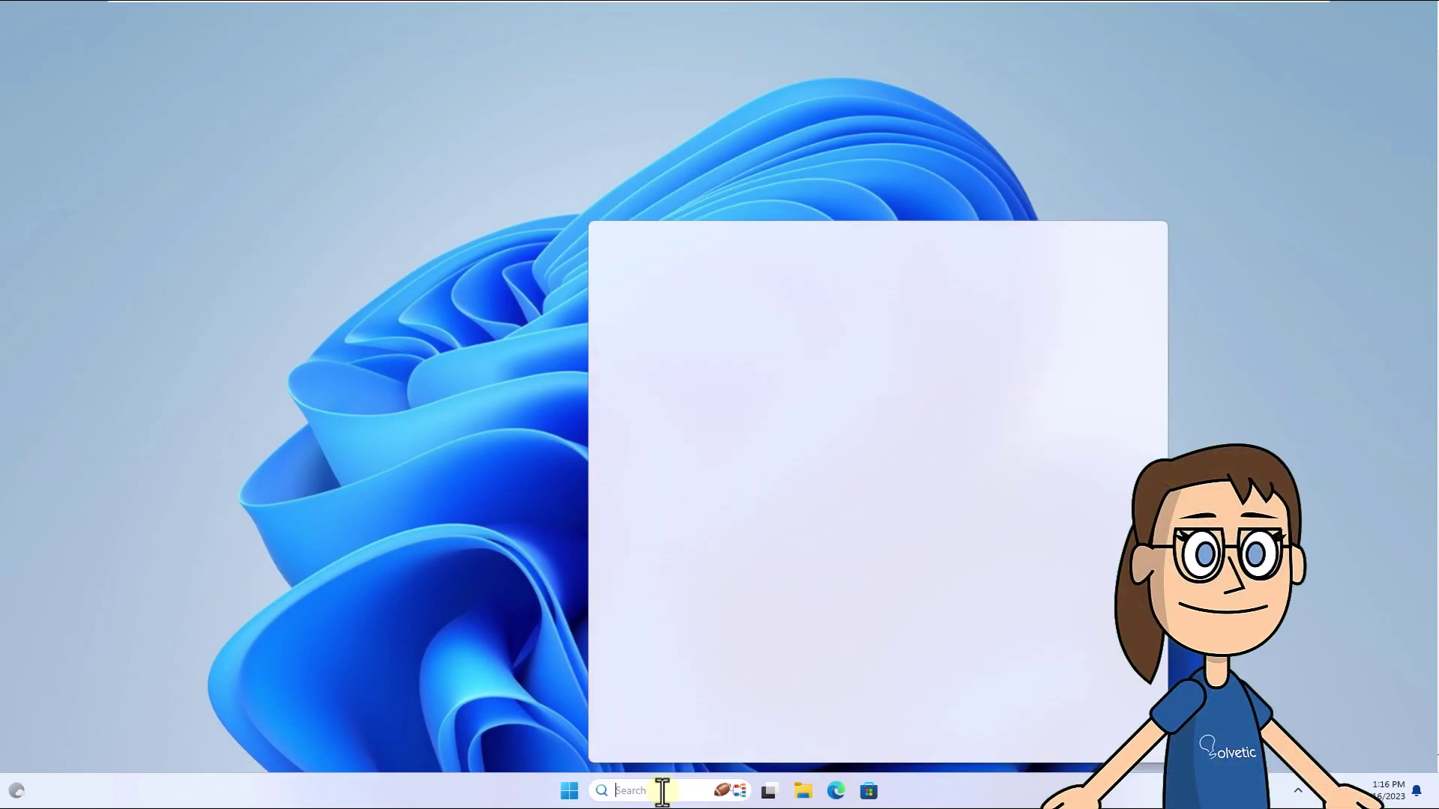
type("control")
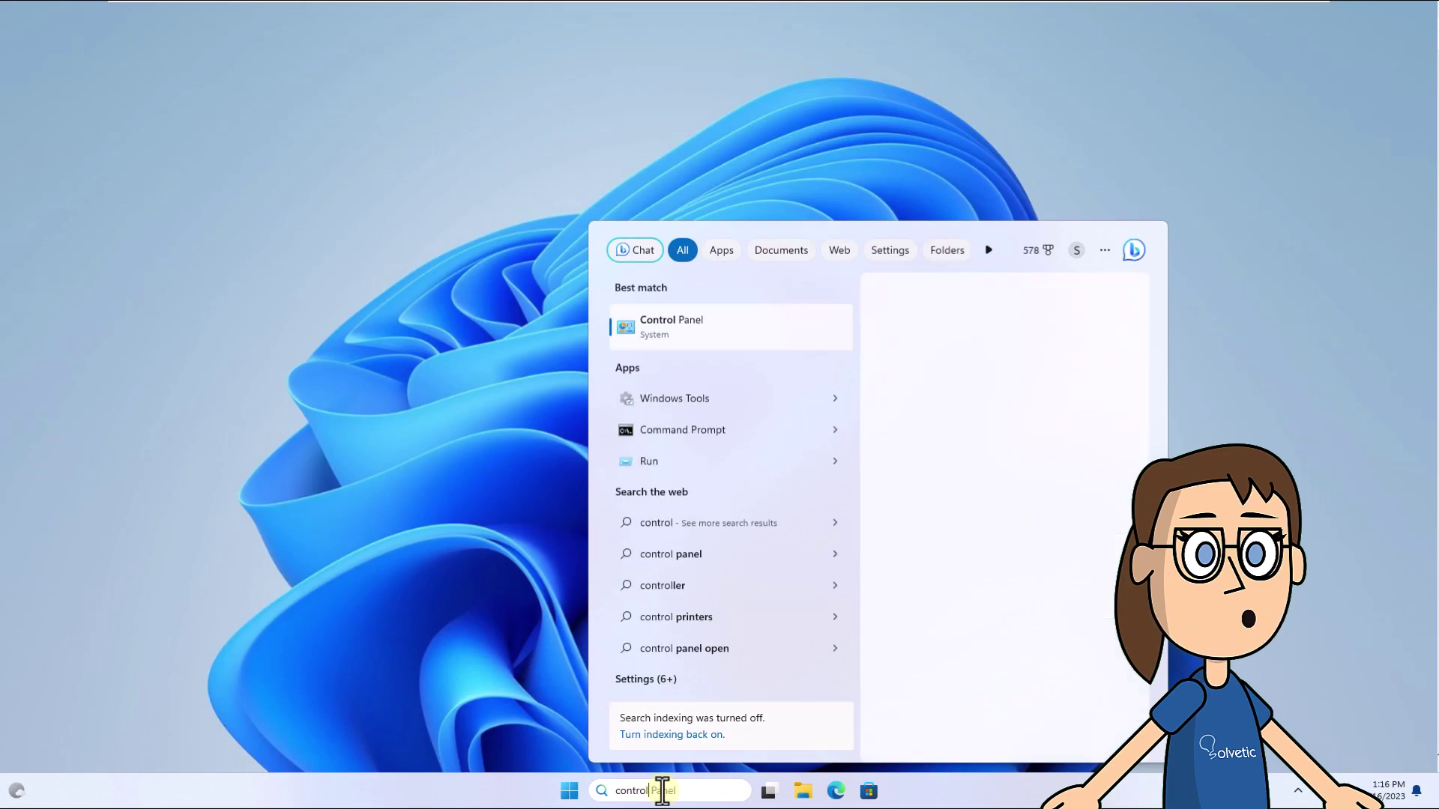
left_click(735, 334)
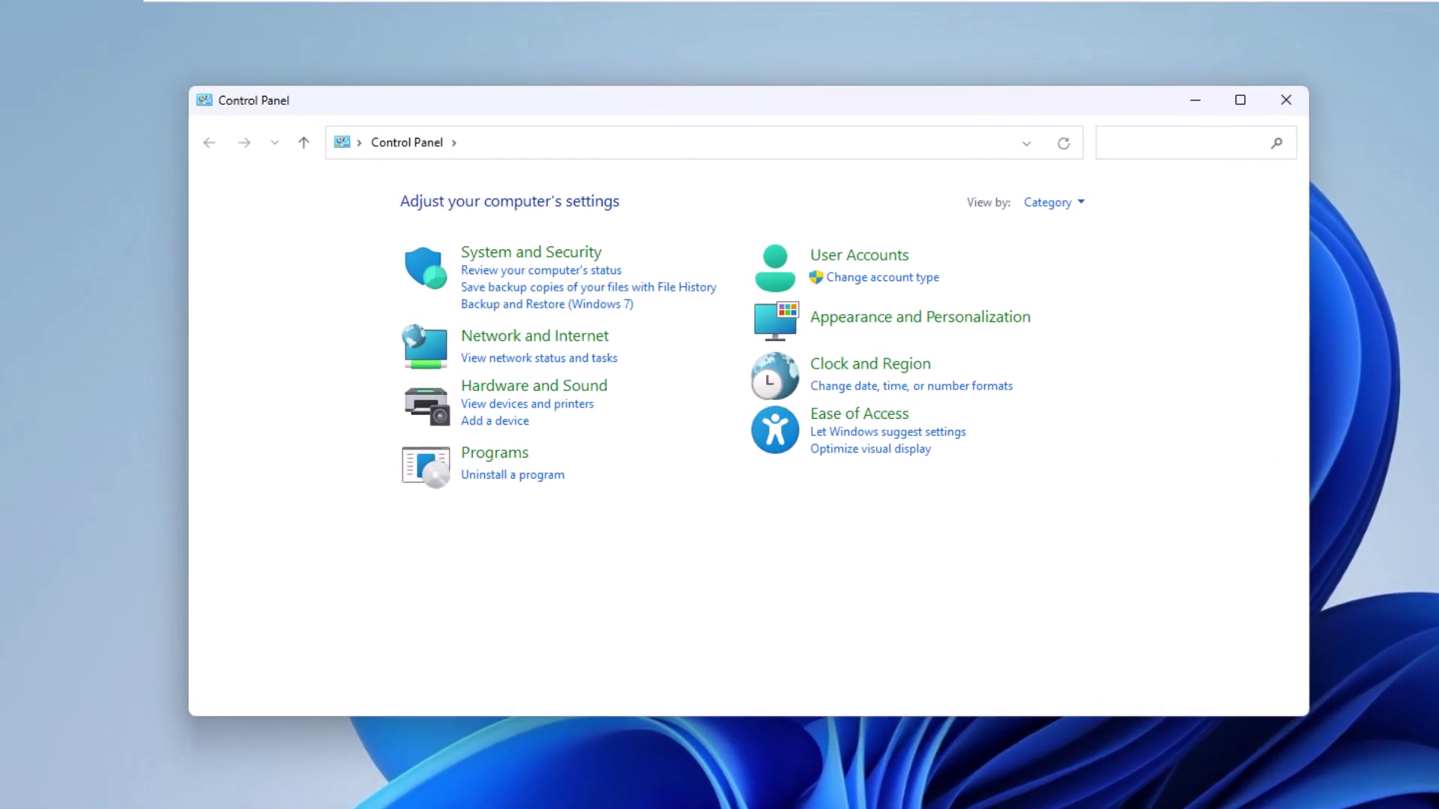
- Remove Riot Vanguard via Uninstall a program, approving UAC and confirming removal
left_click(506, 476)
left_click(641, 567)
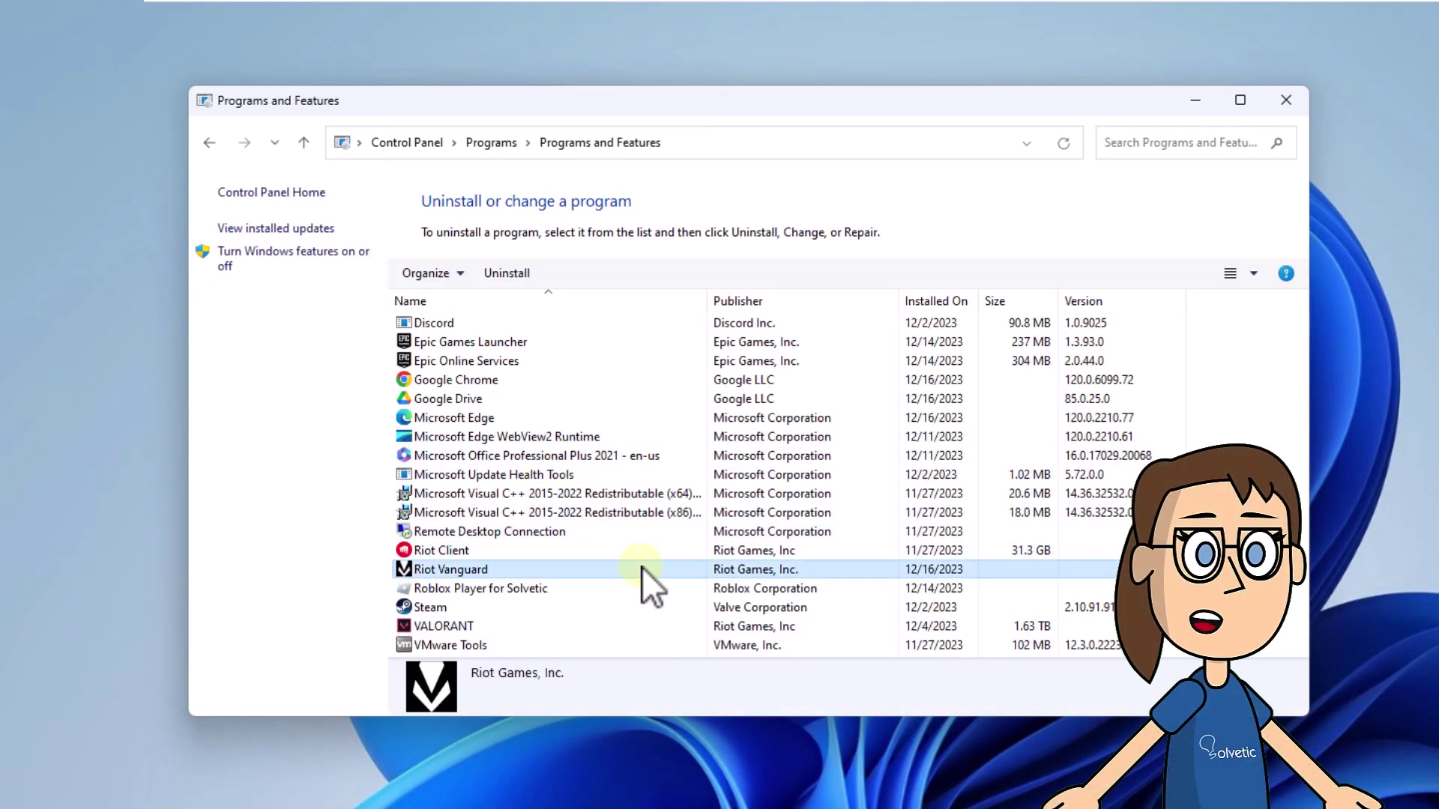
left_click(525, 271)
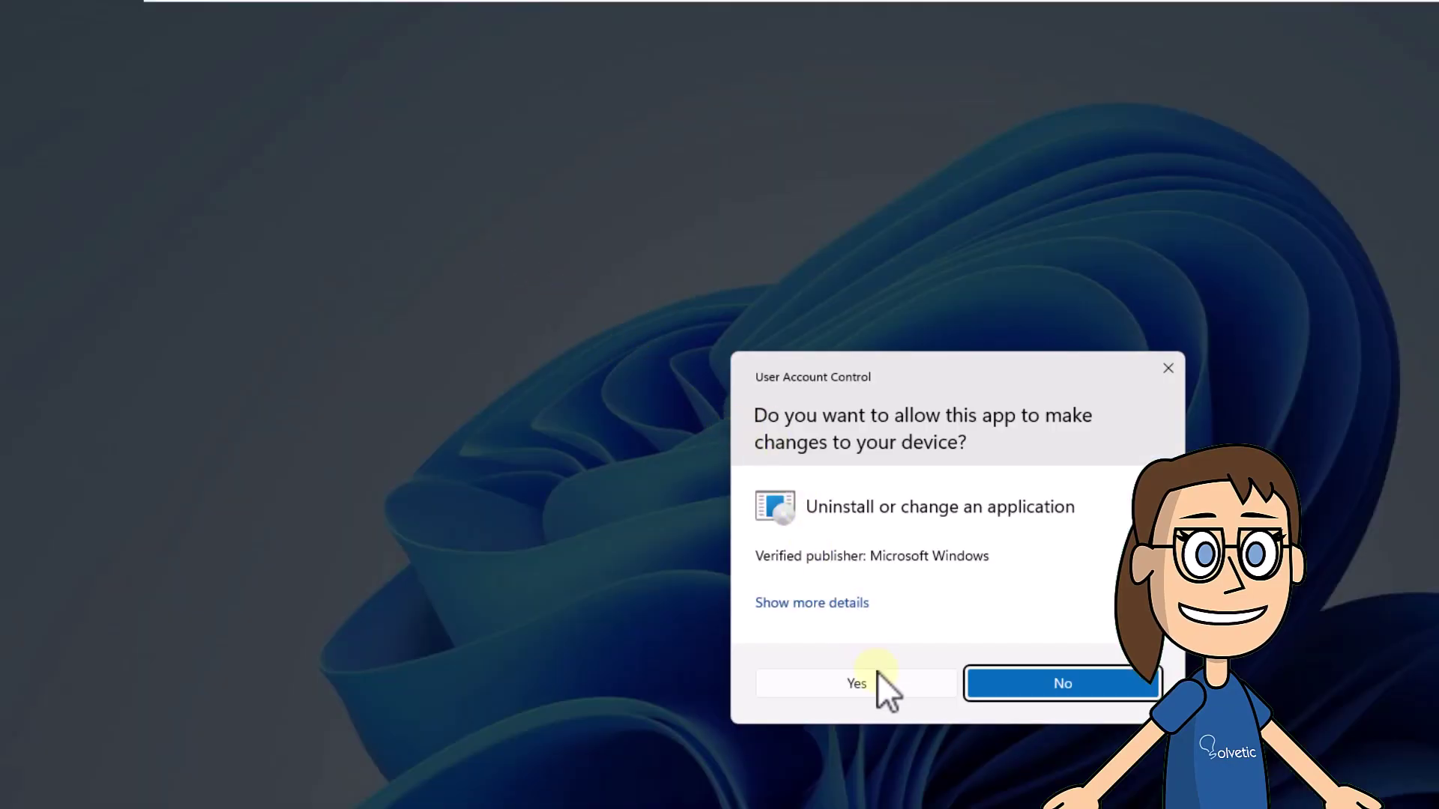
left_click(857, 683)
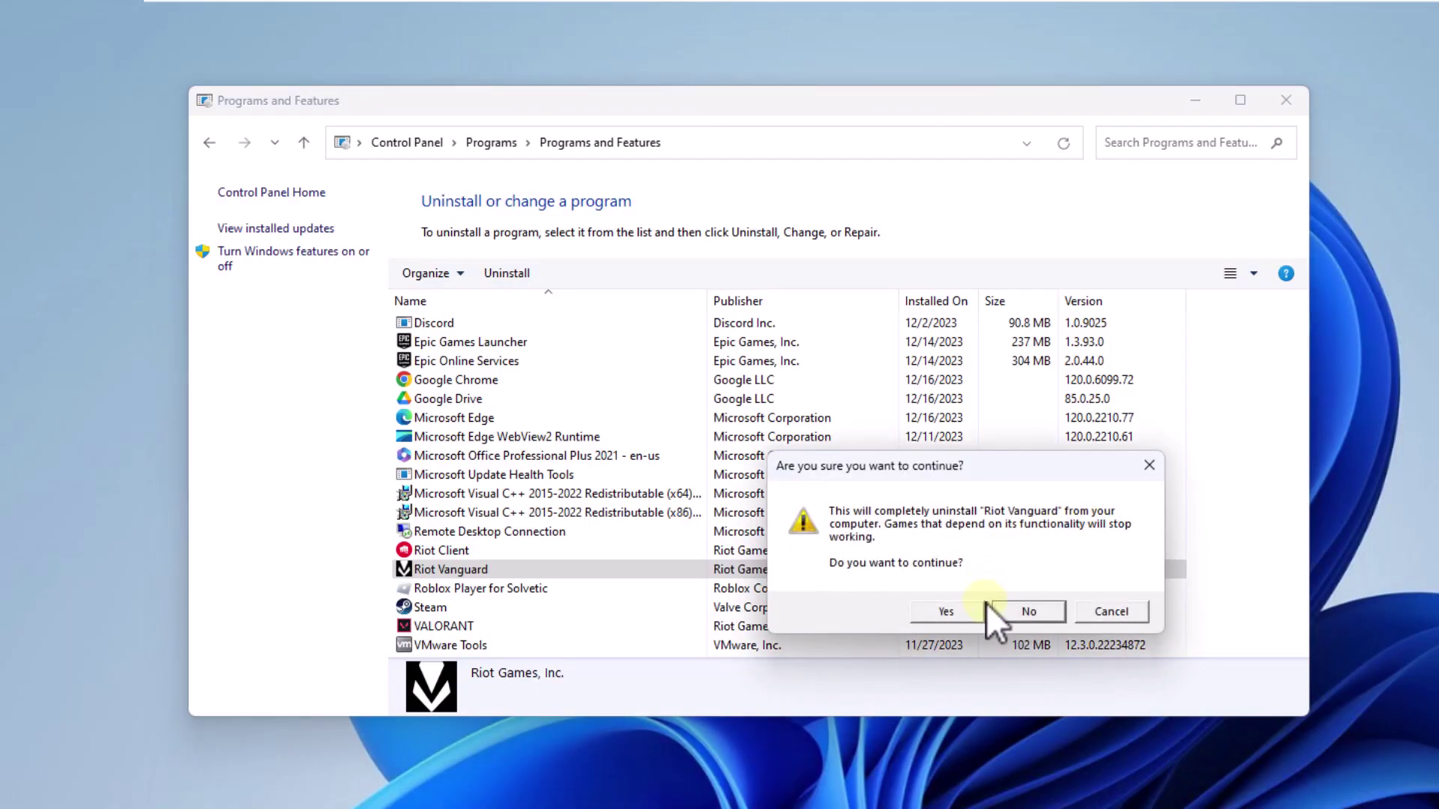
left_click(947, 611)
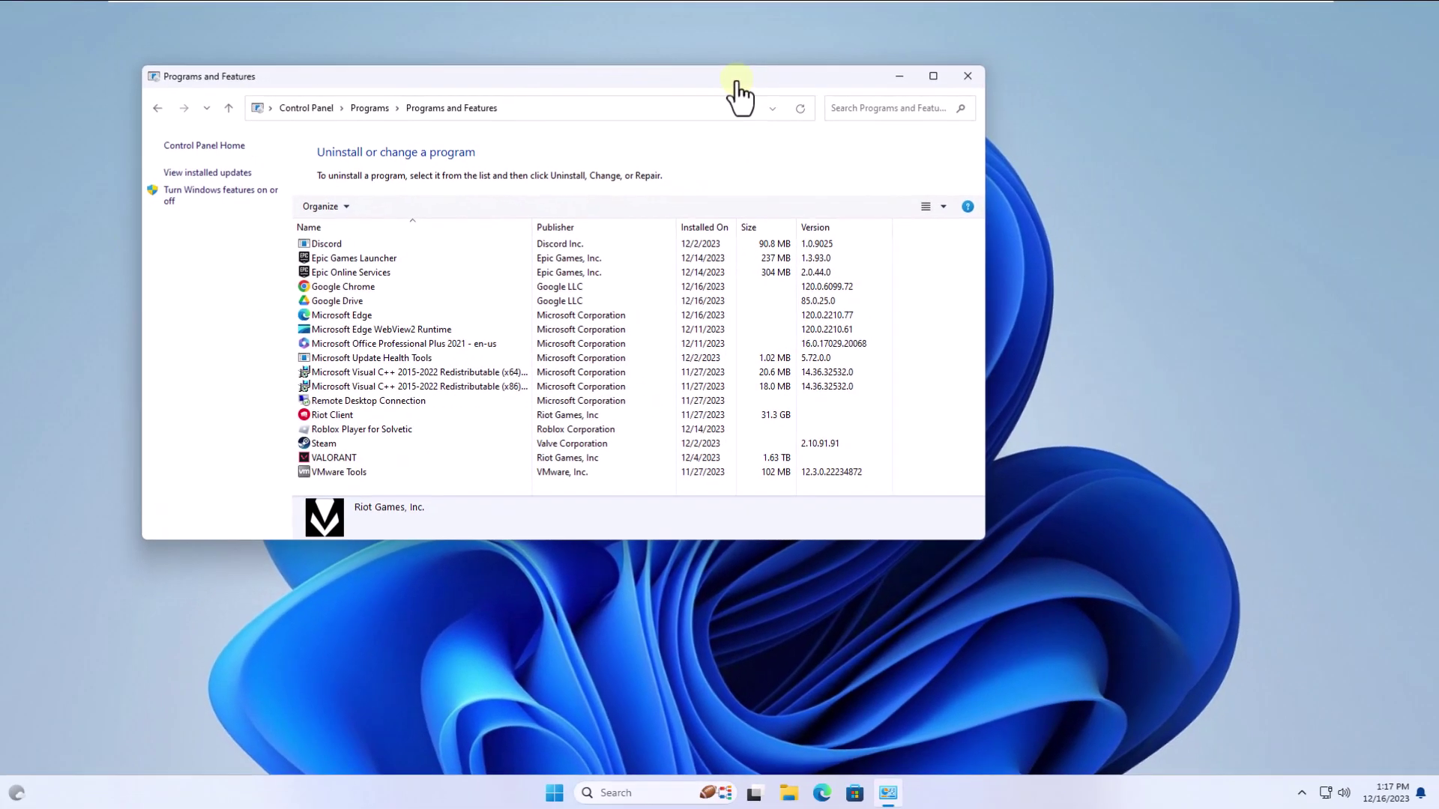
- Close Programs and Features, then search for and launch VALORANT
left_click(964, 77)
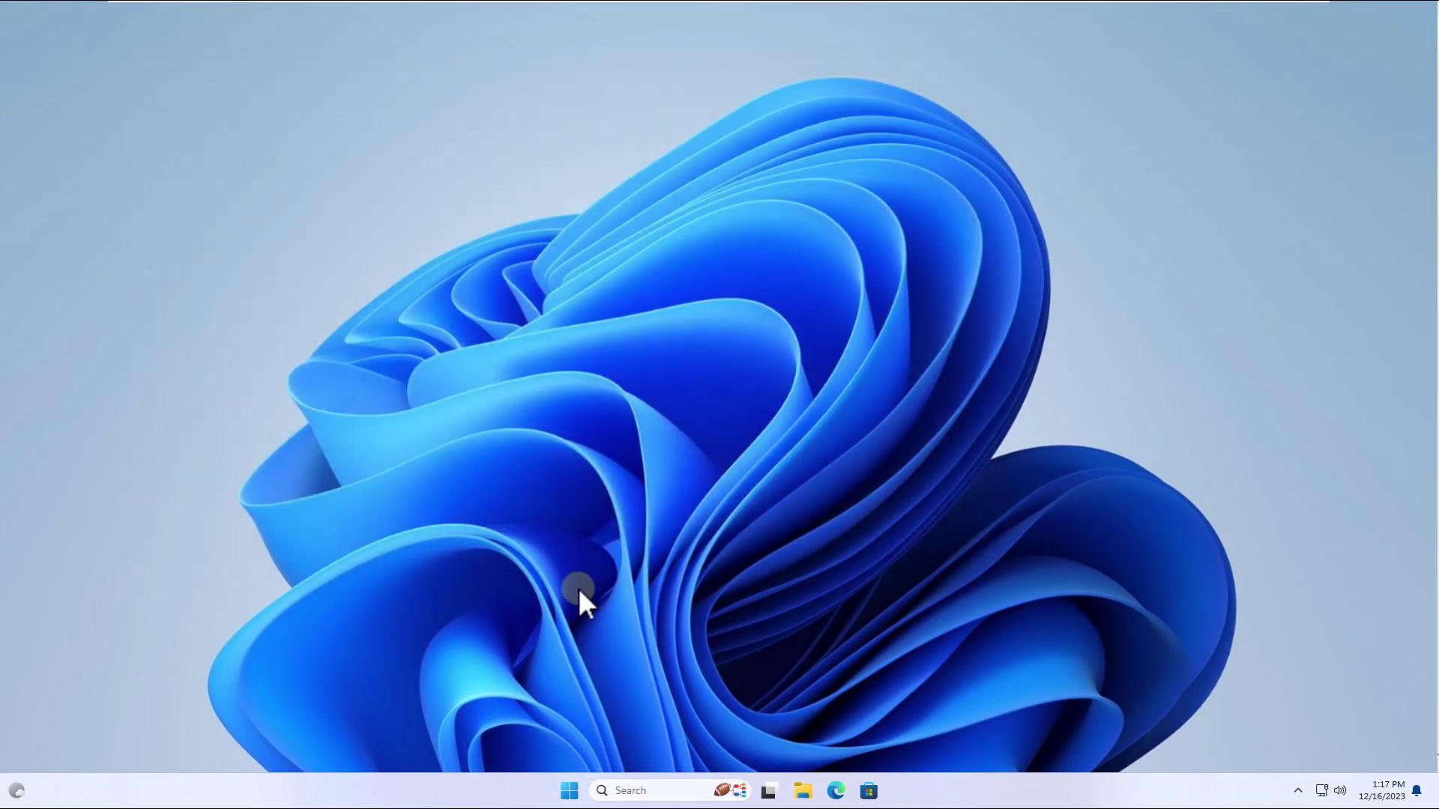
left_click(663, 791)
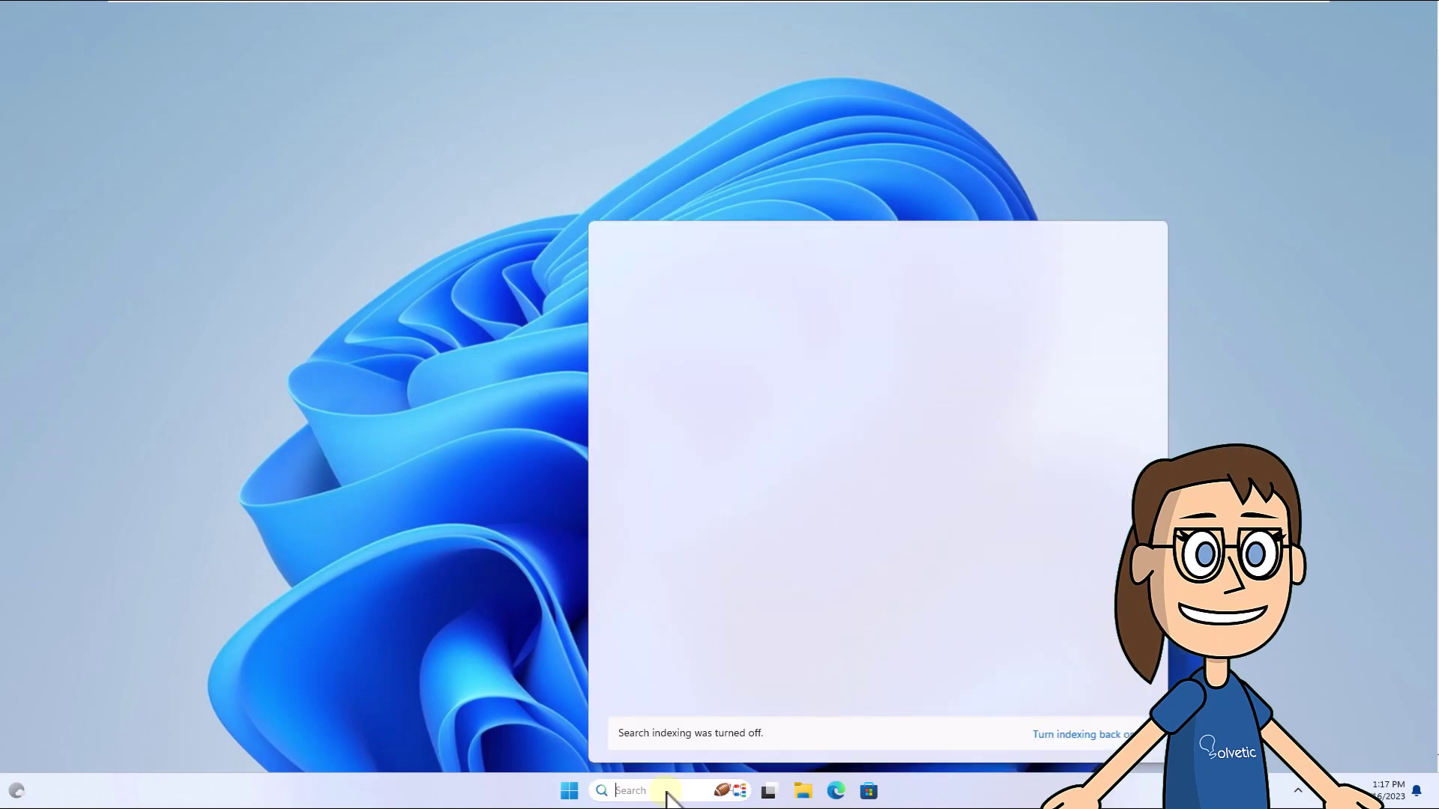
type("valorant")
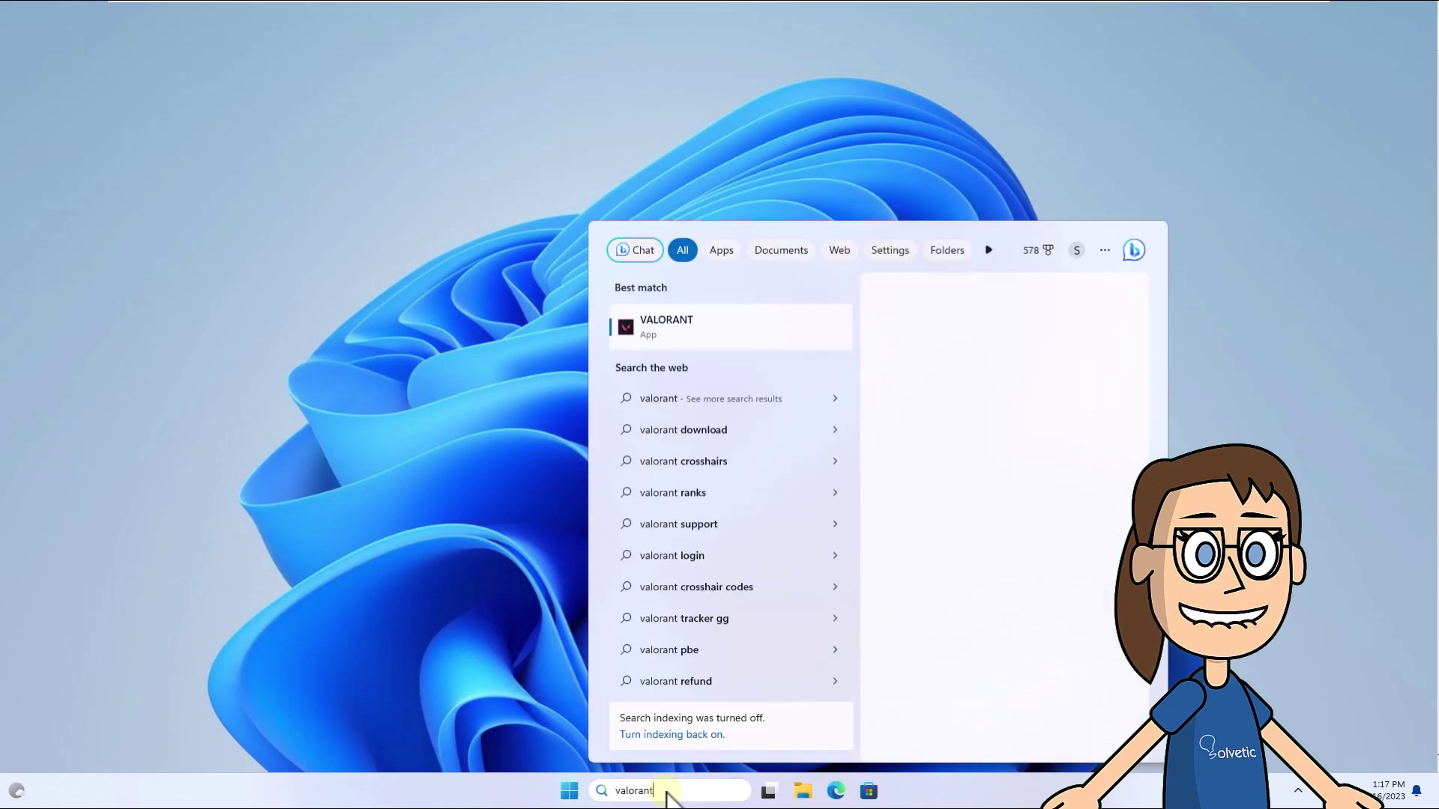
left_click(739, 335)
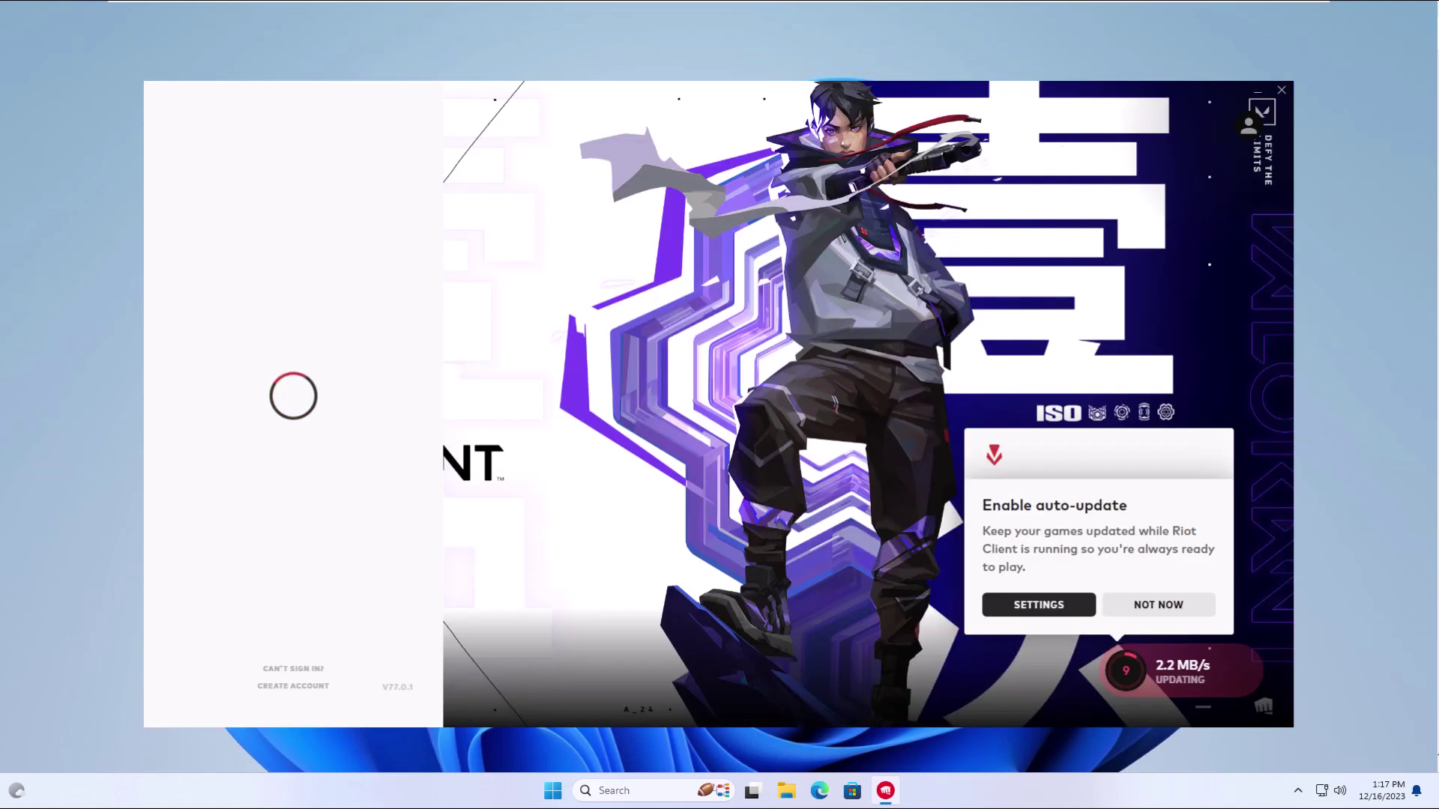
- Decline auto-update with NOT NOW so Vanguard installs, then close Riot Client
left_click(1158, 607)
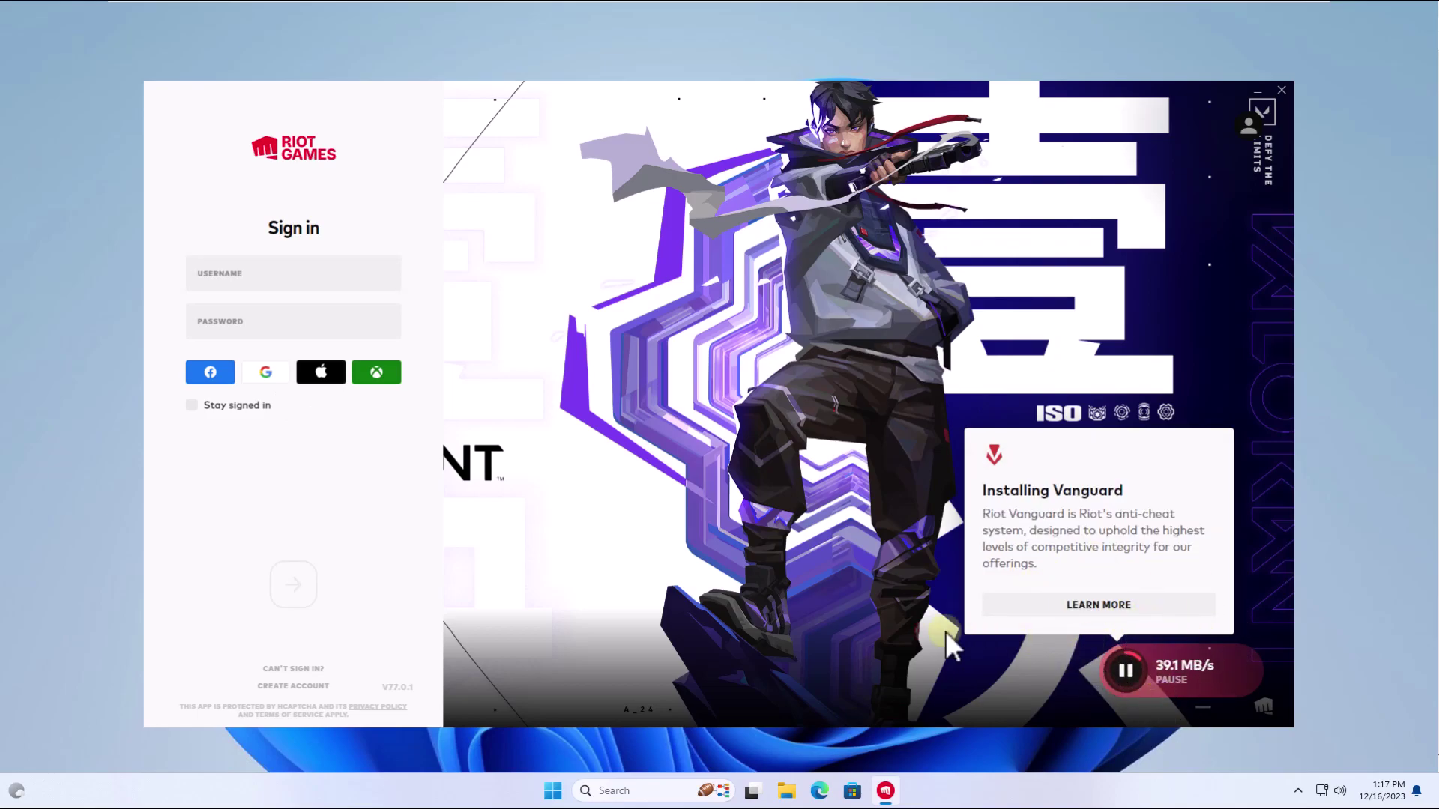
left_click(1283, 90)
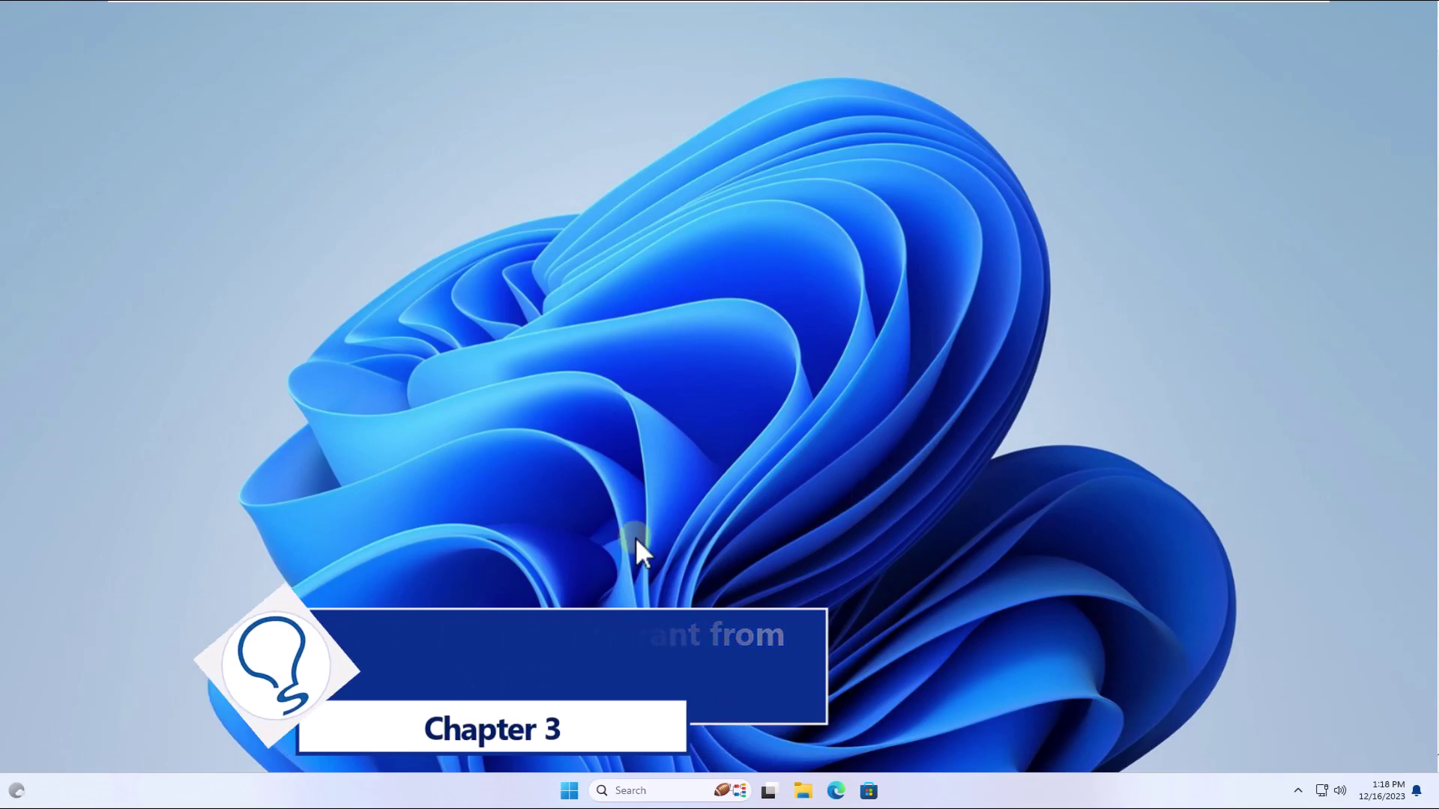
- Open the Services console from search and open the vgc service's properties
left_click(649, 790)
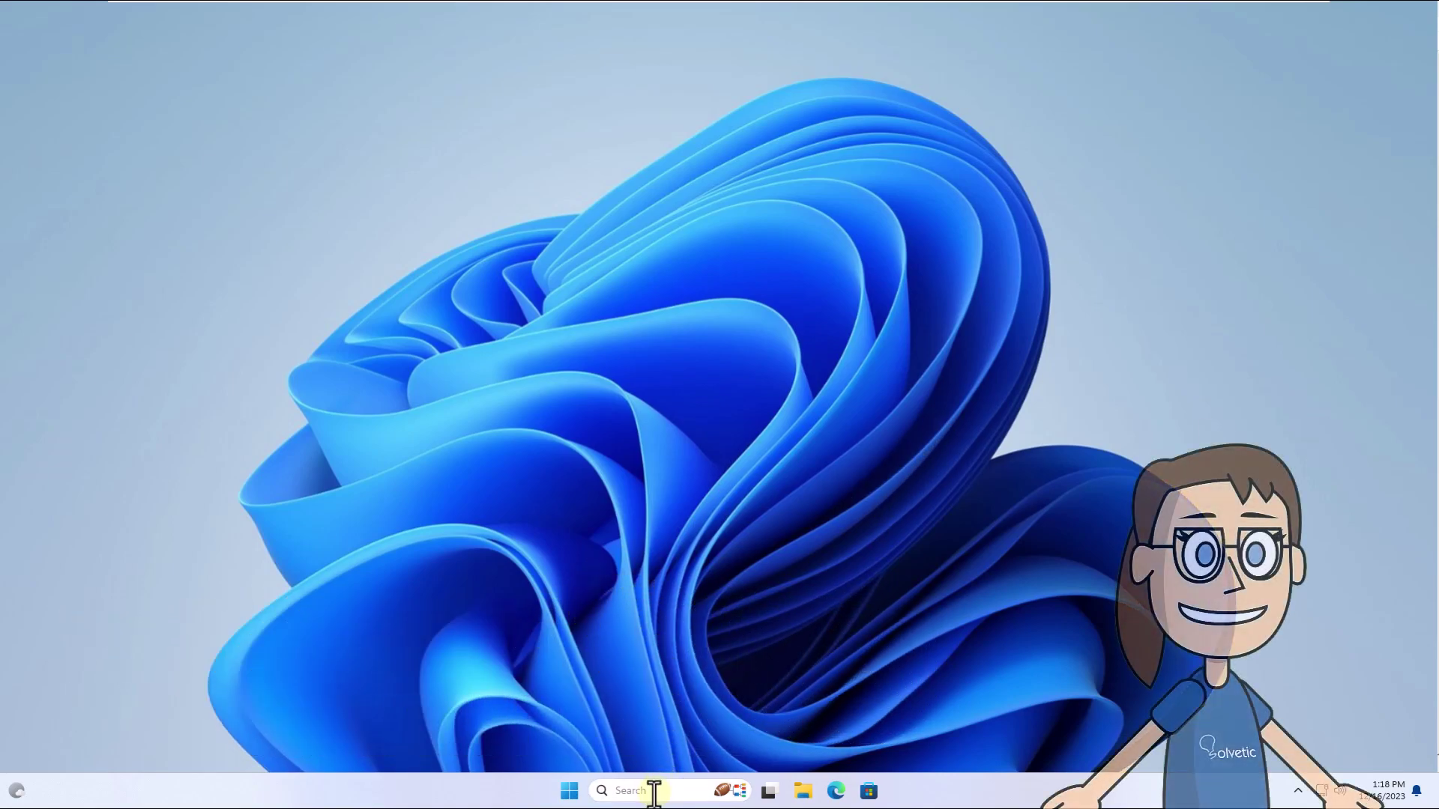
type("service")
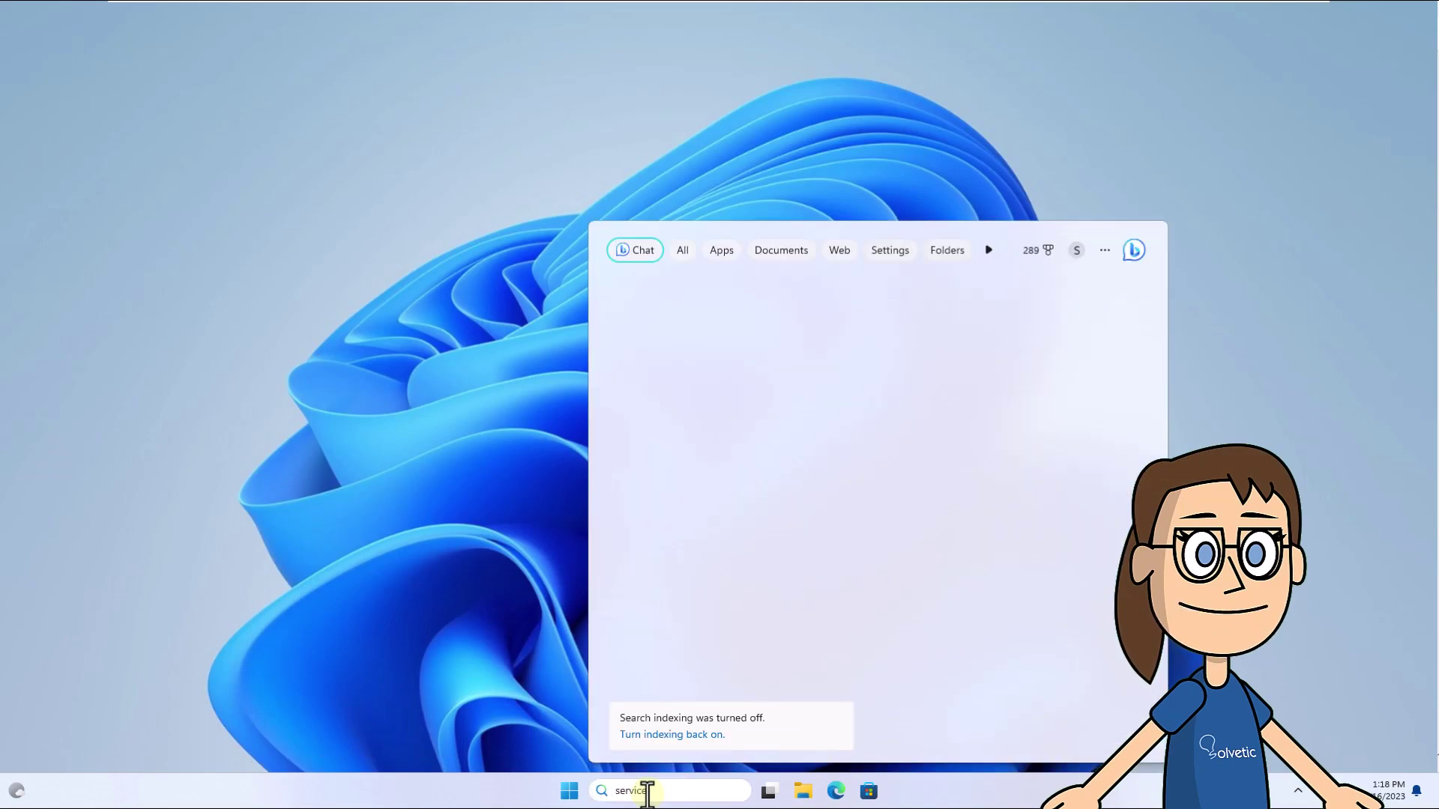
type("s")
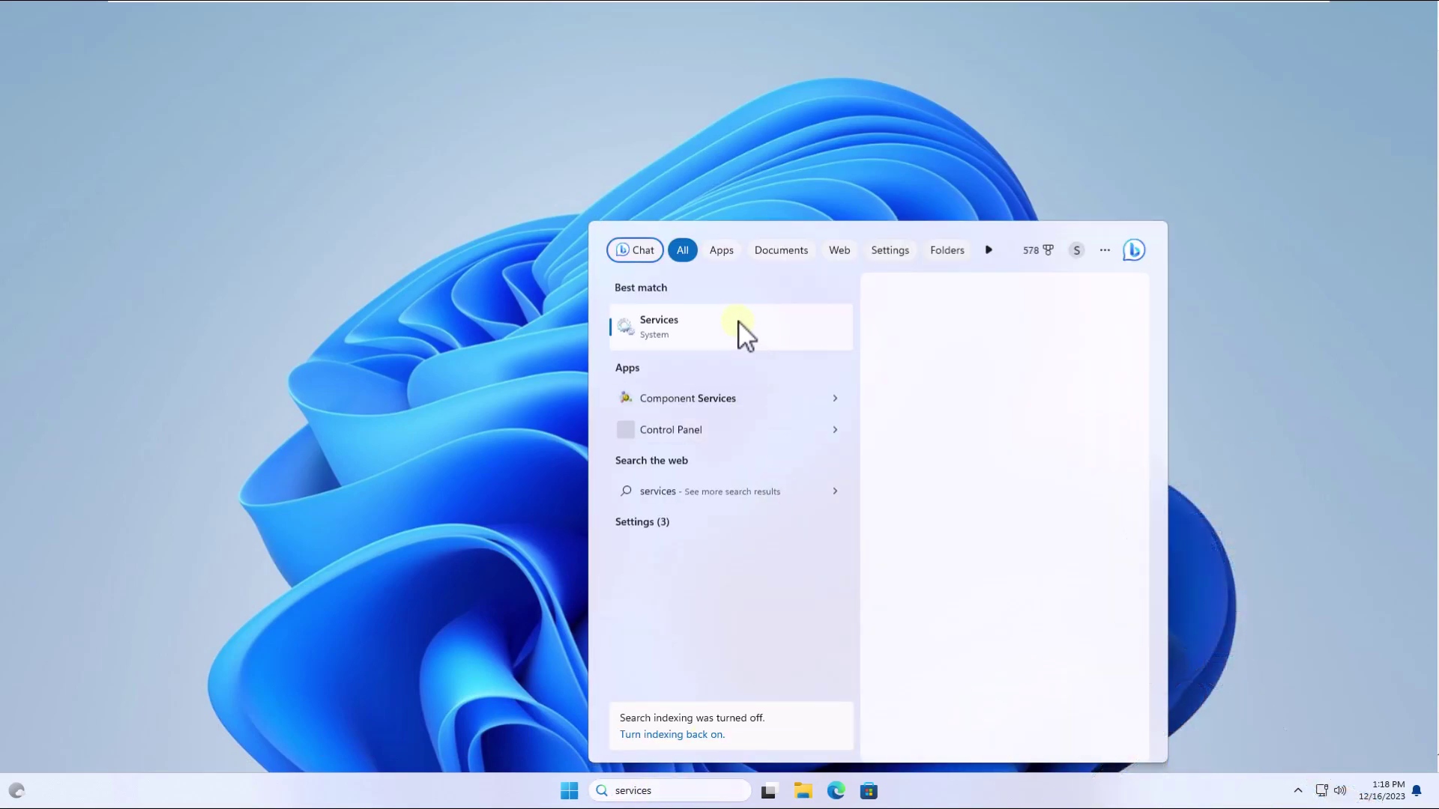
left_click(738, 332)
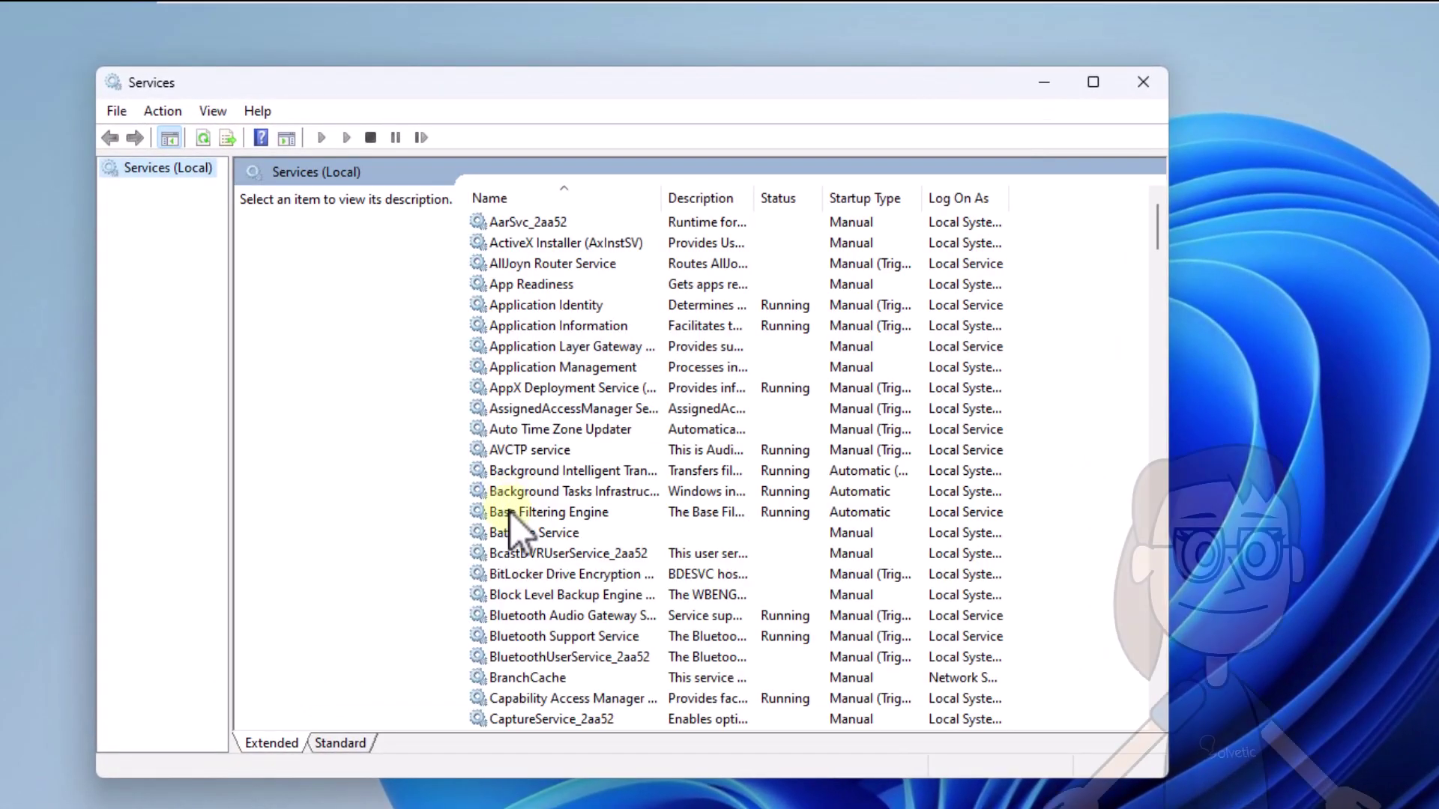
left_click(511, 513)
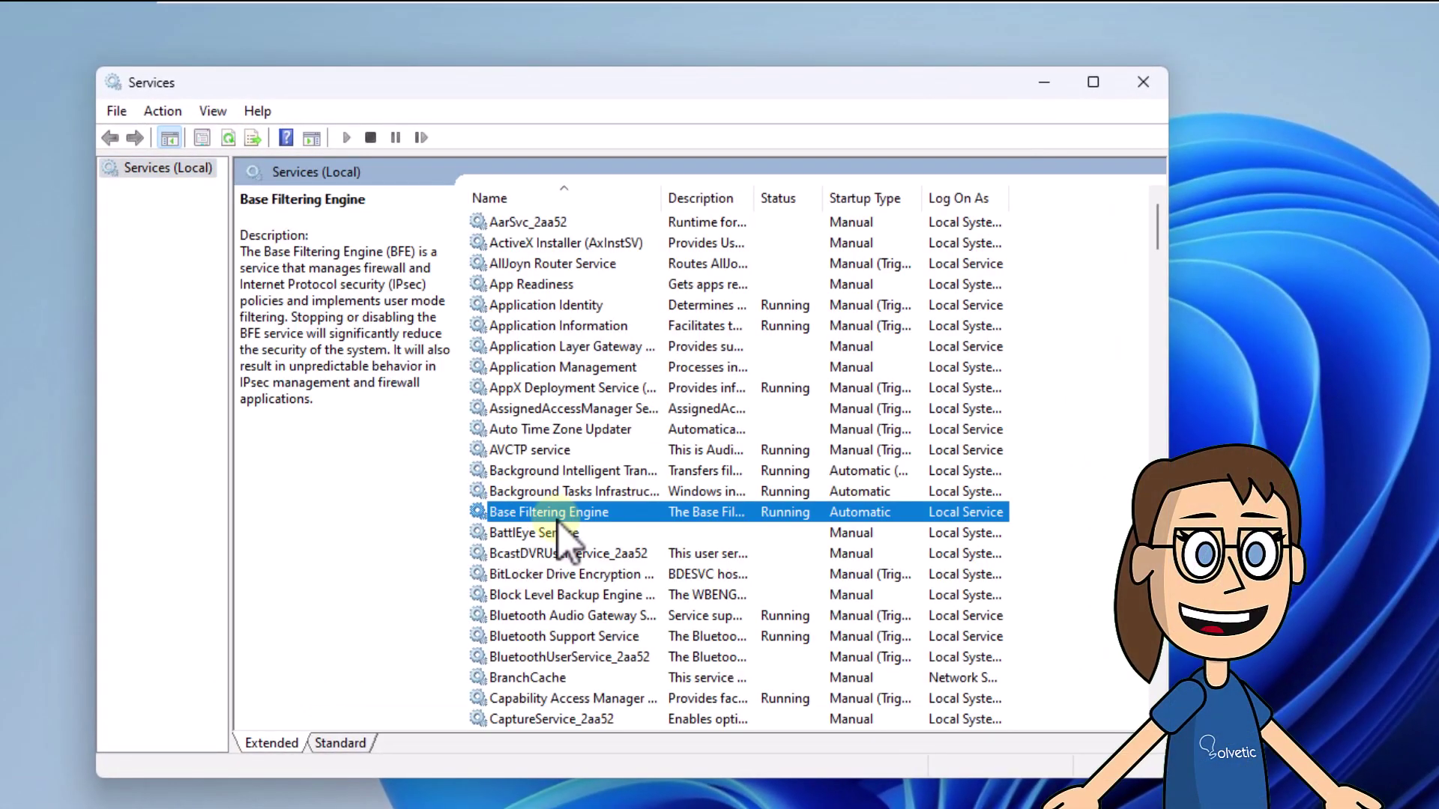
key("v")
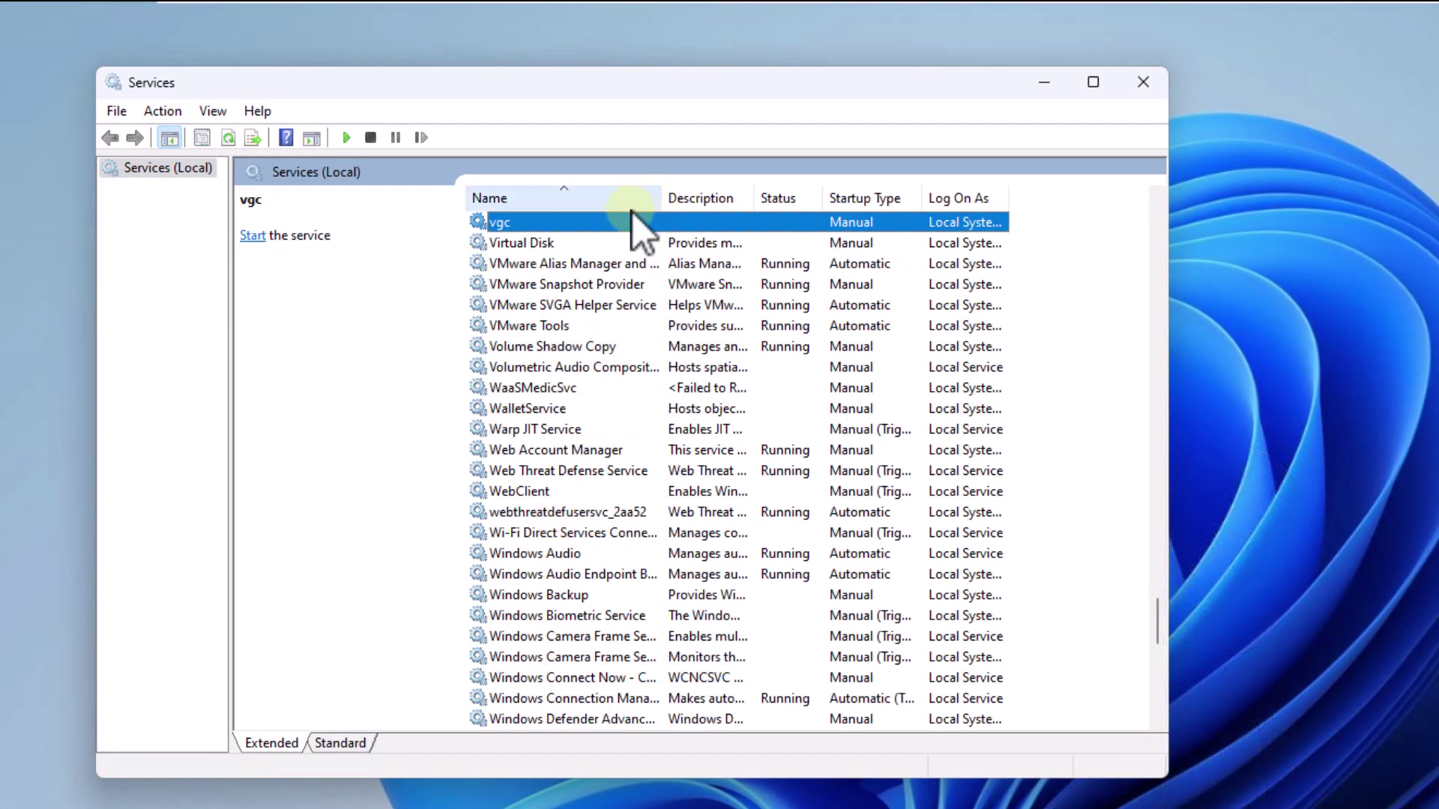
double_click(626, 222)
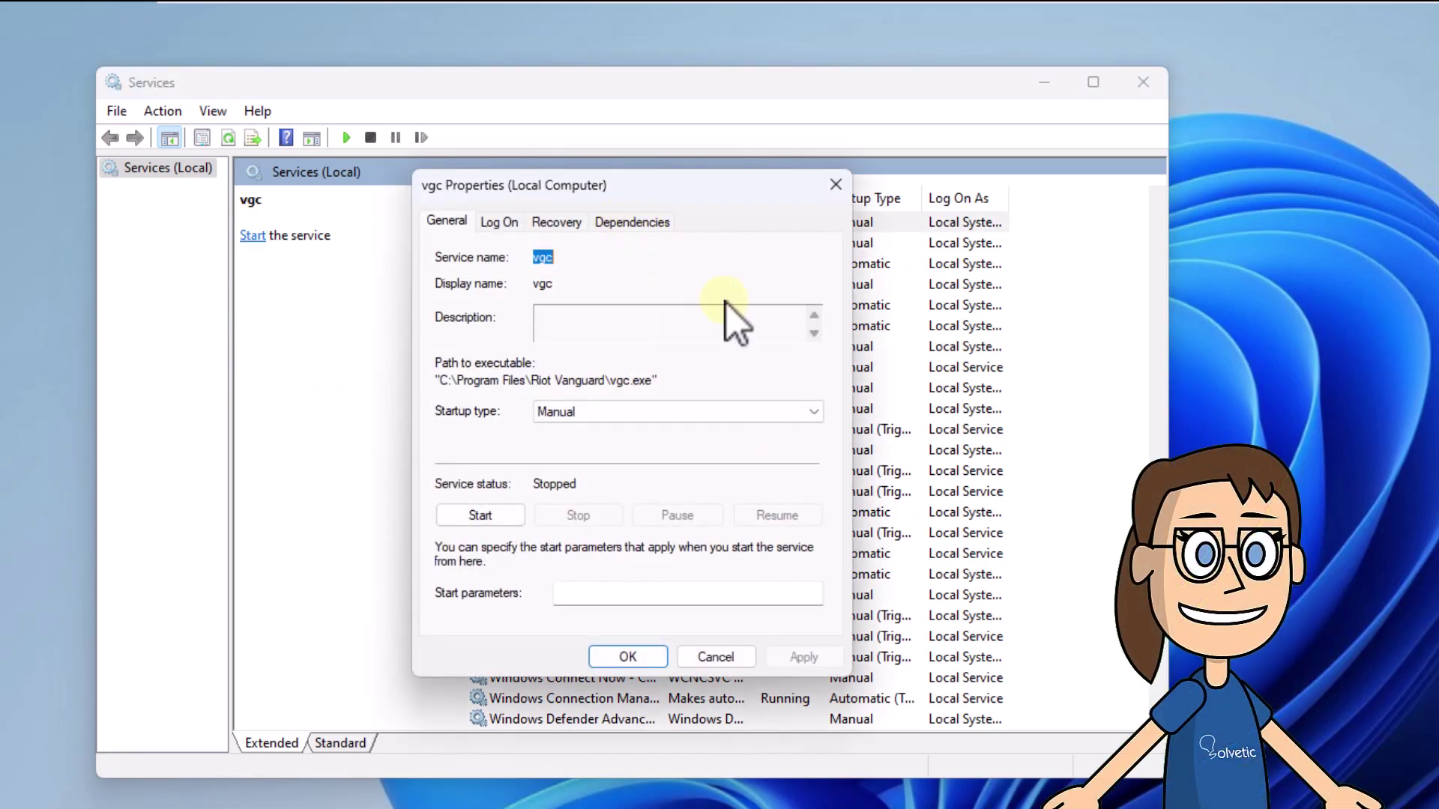
- Set vgc's startup type to Automatic, try starting it, then close Services
left_click(740, 420)
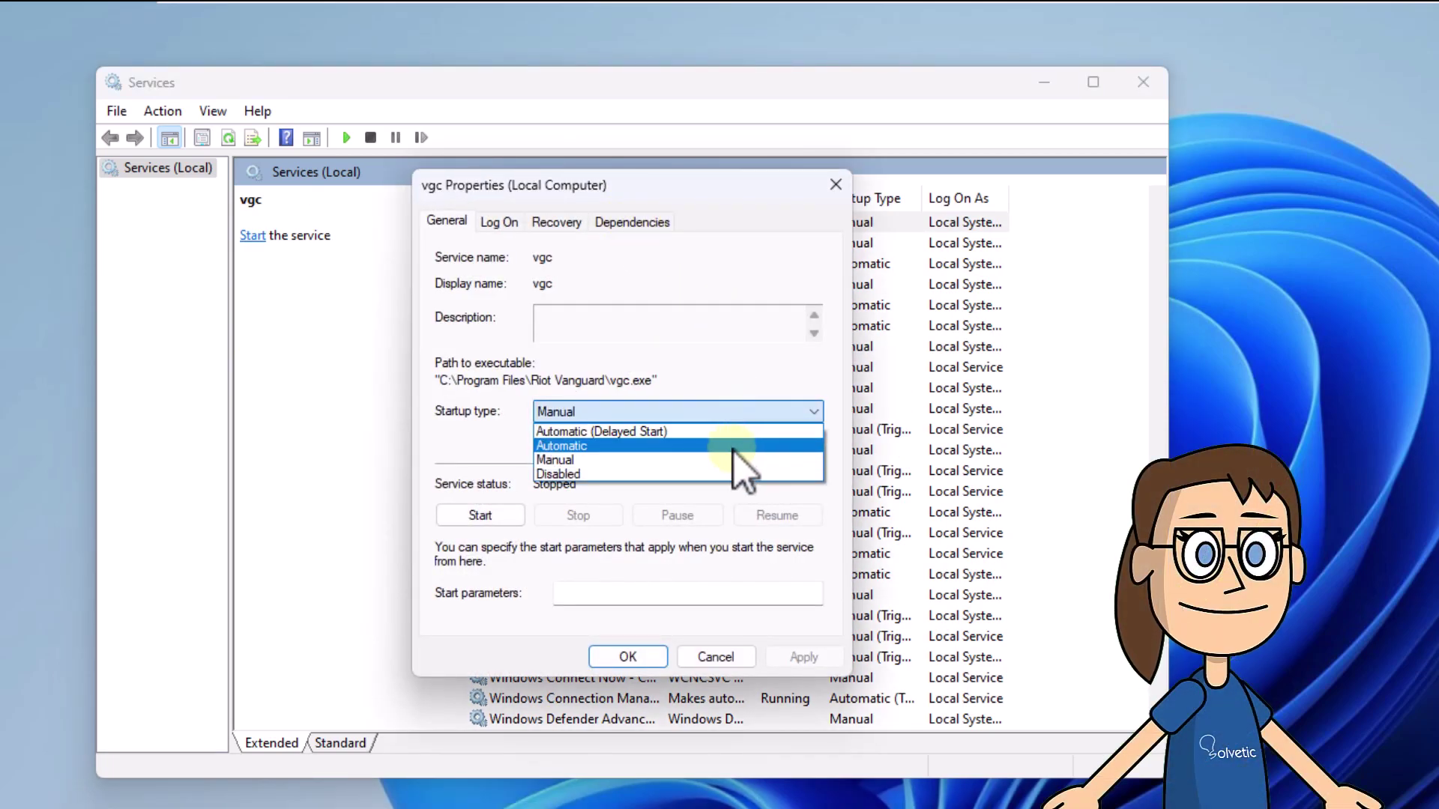
left_click(733, 454)
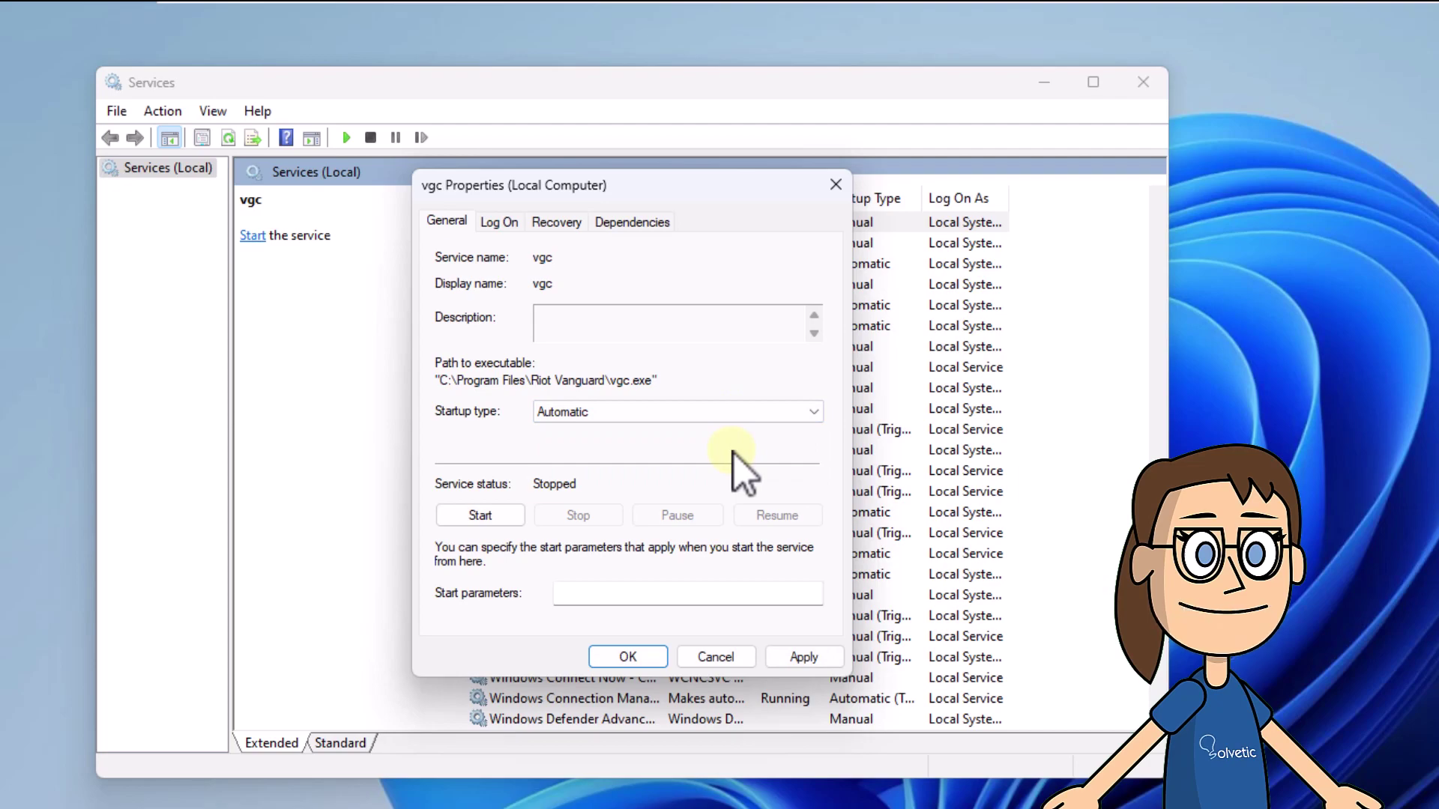
left_click(482, 514)
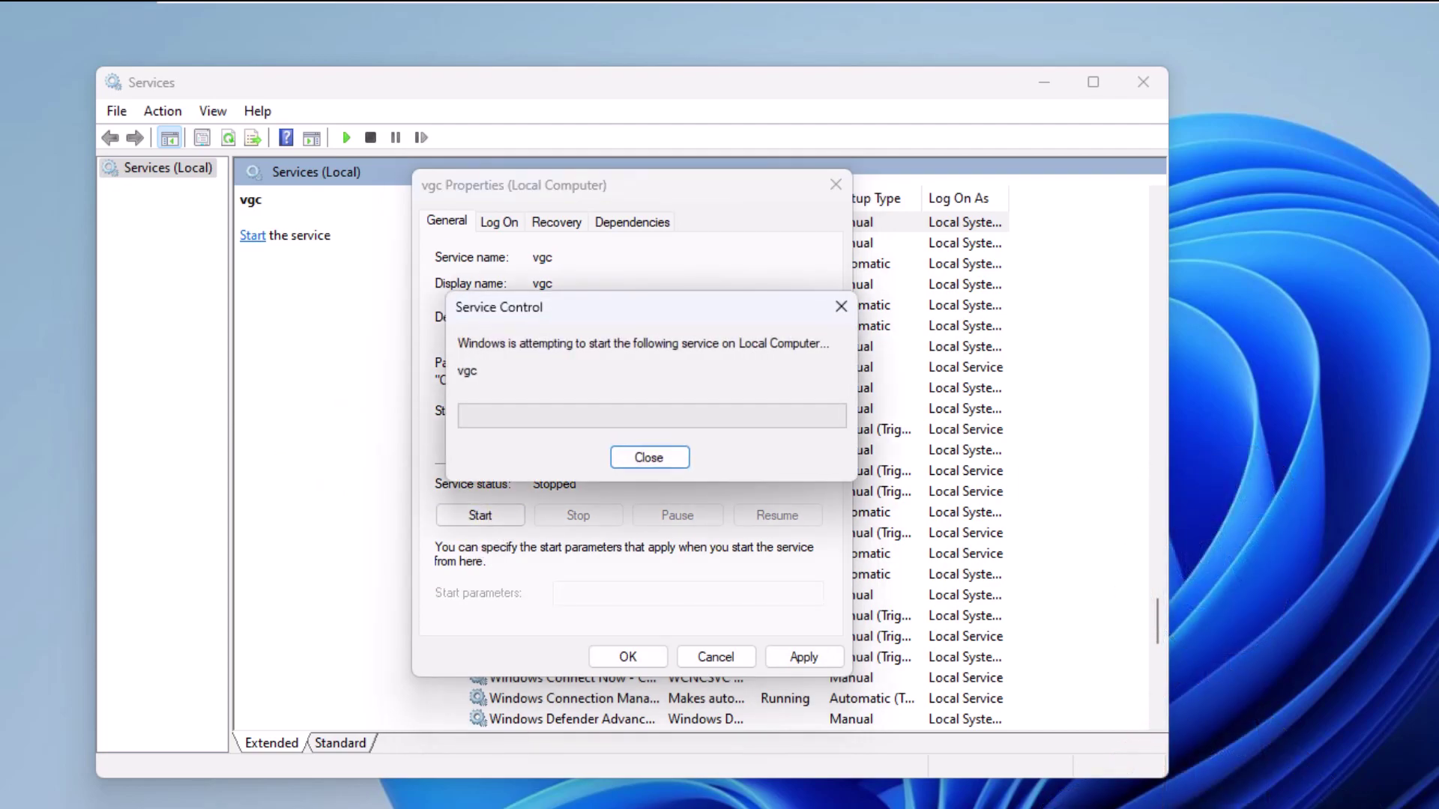
key("Return")
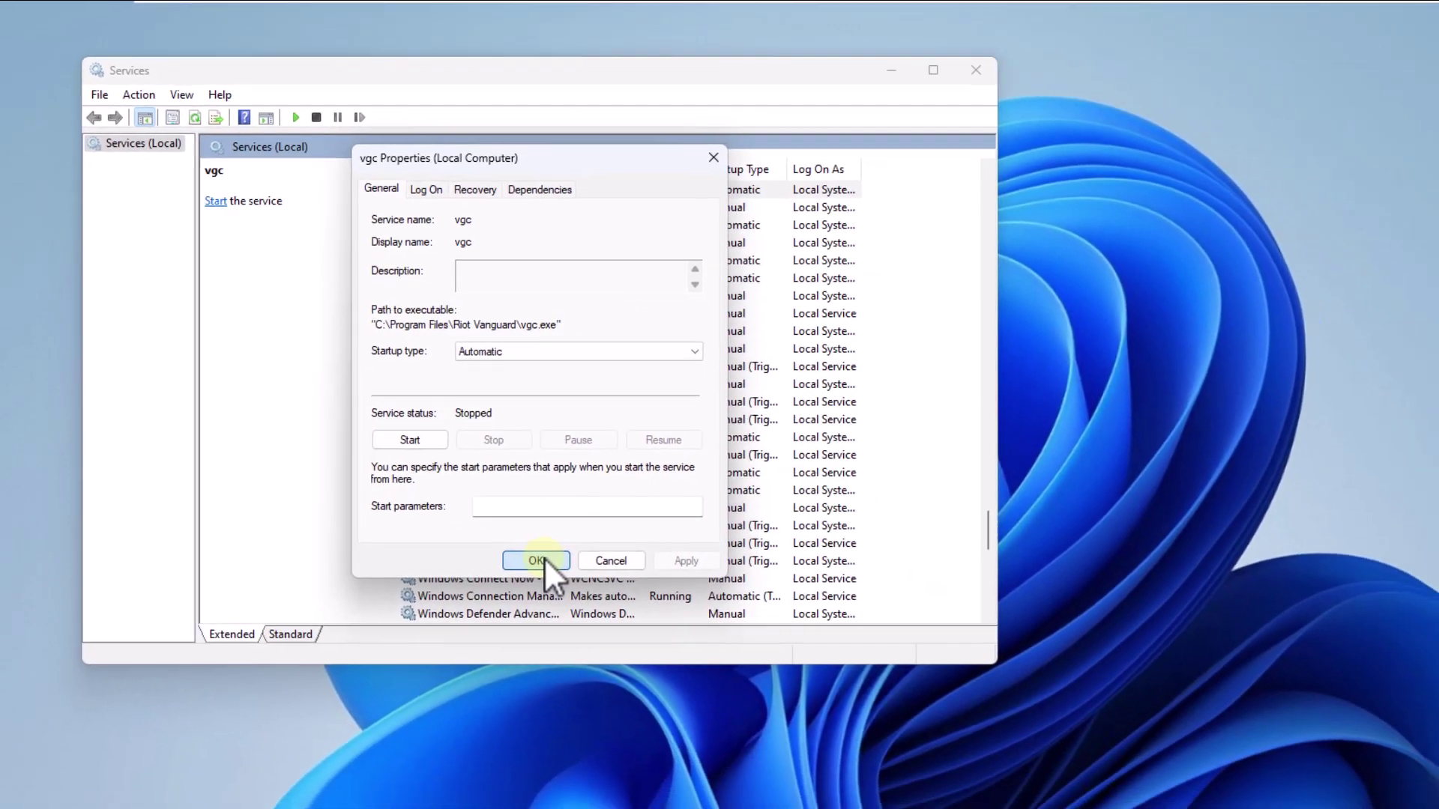
left_click(634, 657)
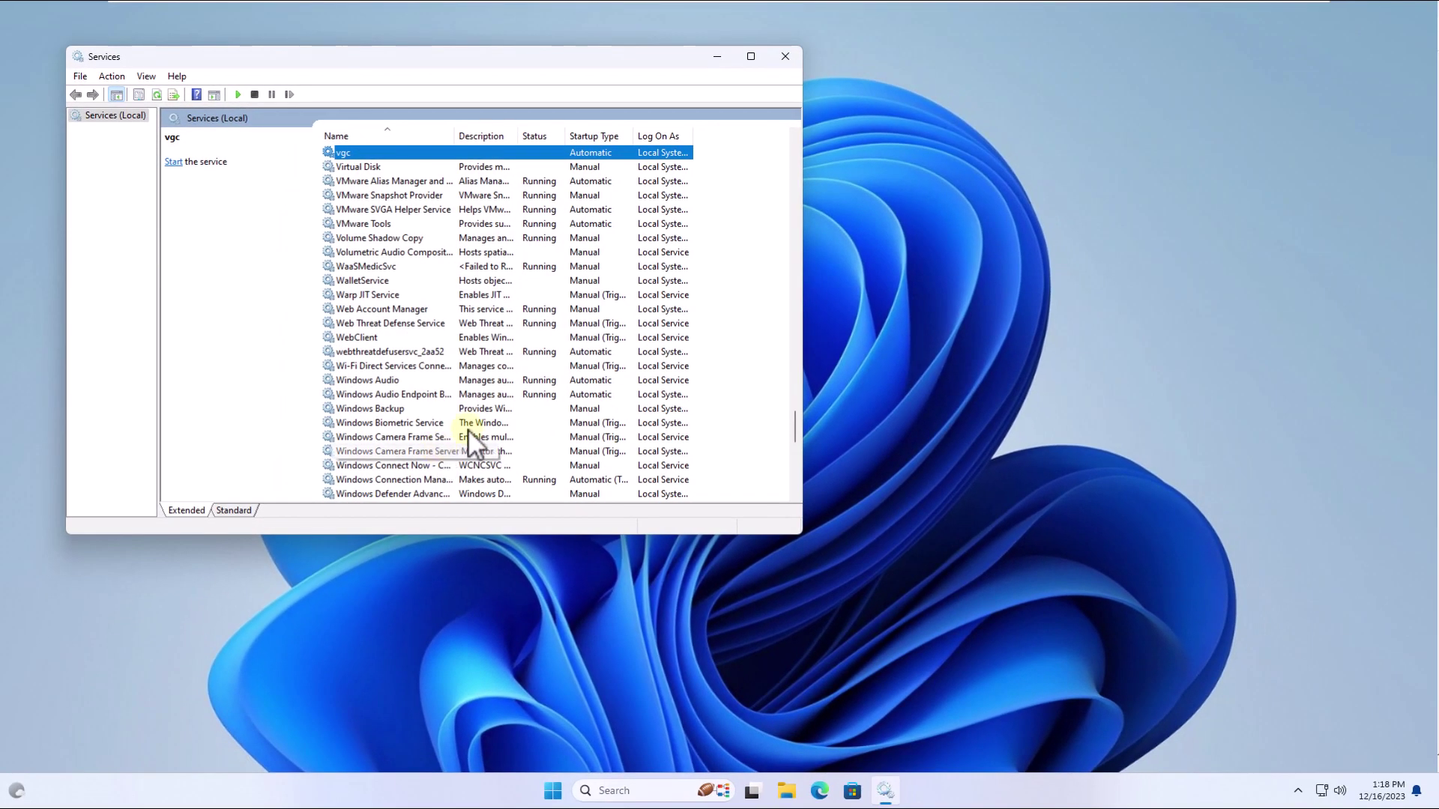
left_click(785, 56)
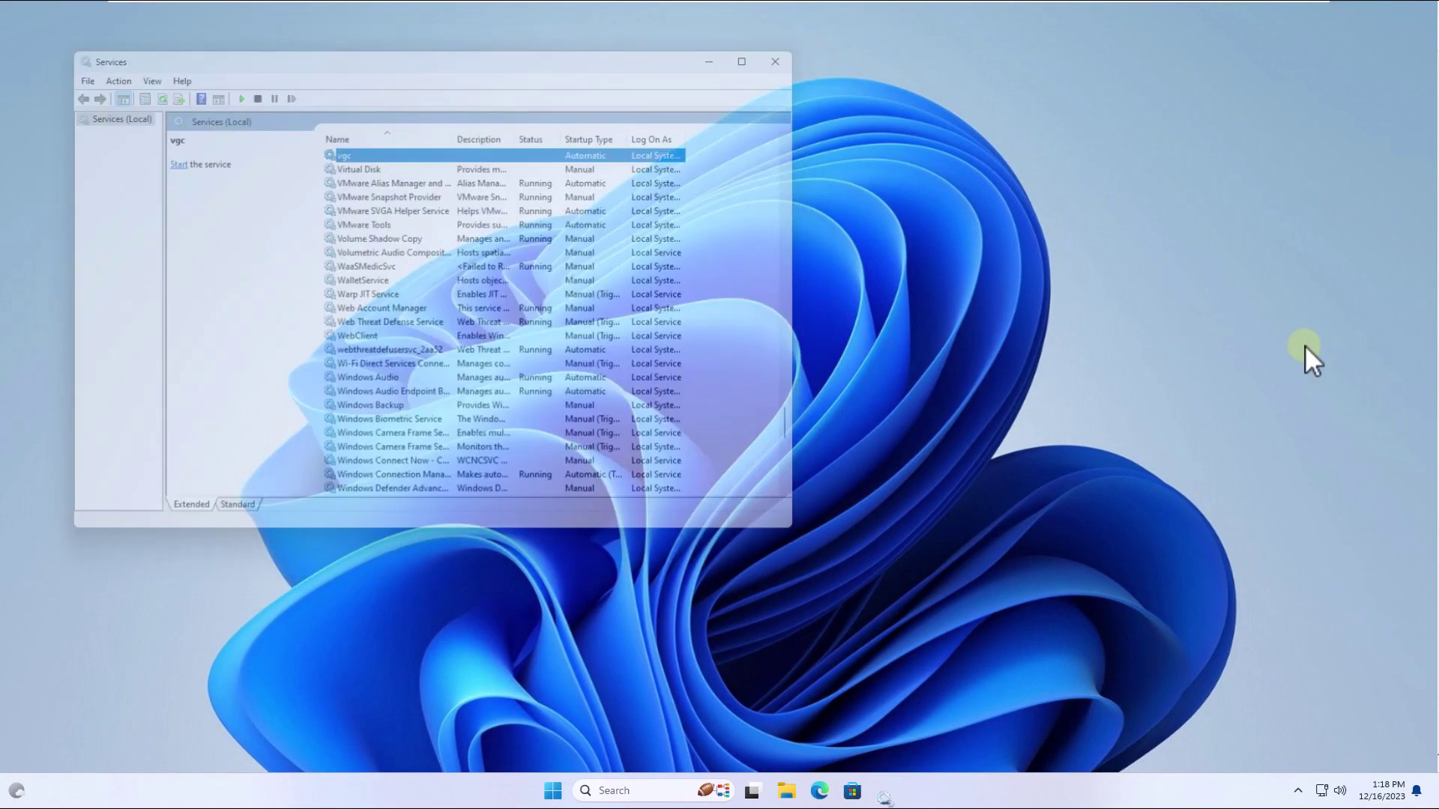